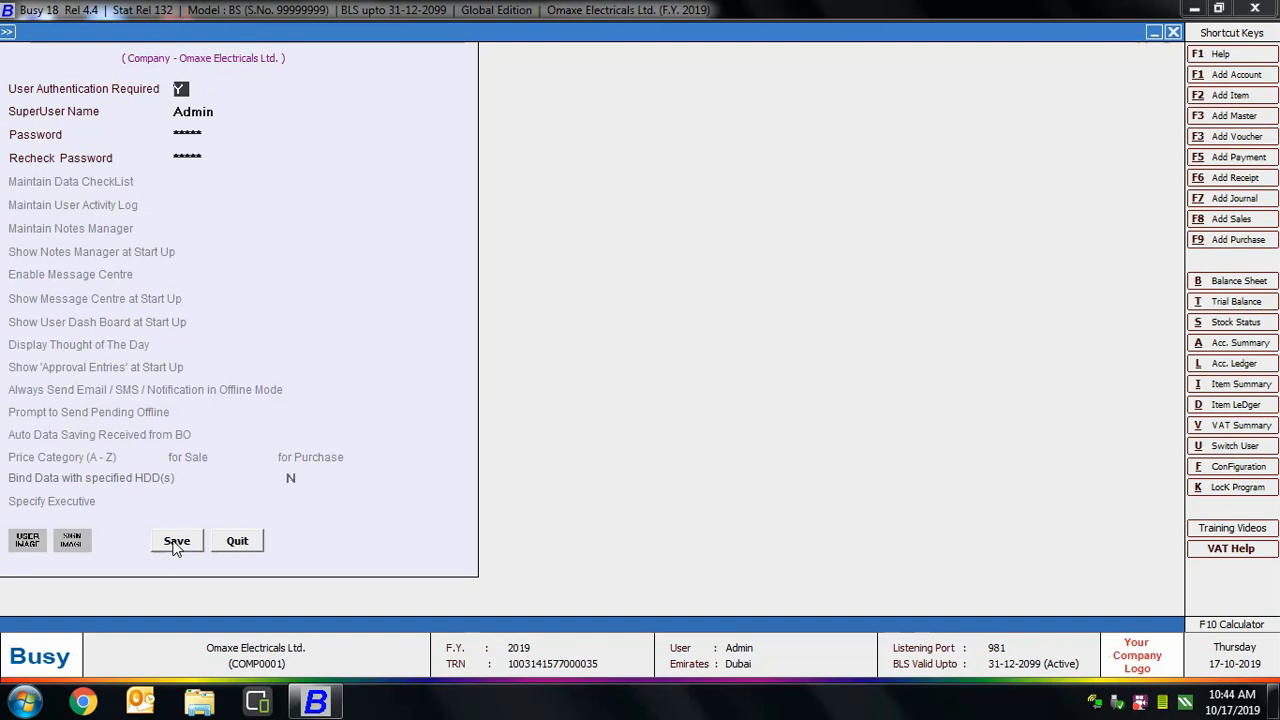
Save the user authentication setting, with Admin as superuser for Omaxe Electricals.
{"action": "left_click", "coordinate": [176, 548]}
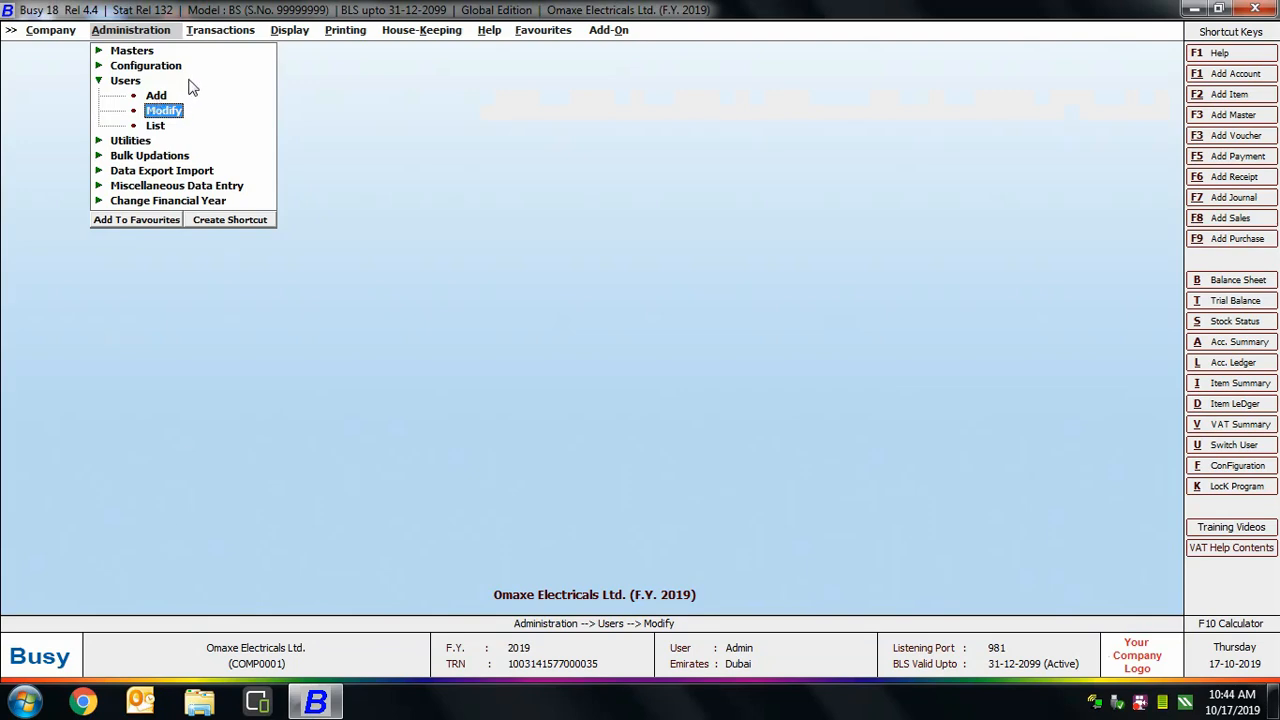
Add a new user, entering the user name, a password and the password confirmation.
{"action": "left_click", "coordinate": [157, 96]}
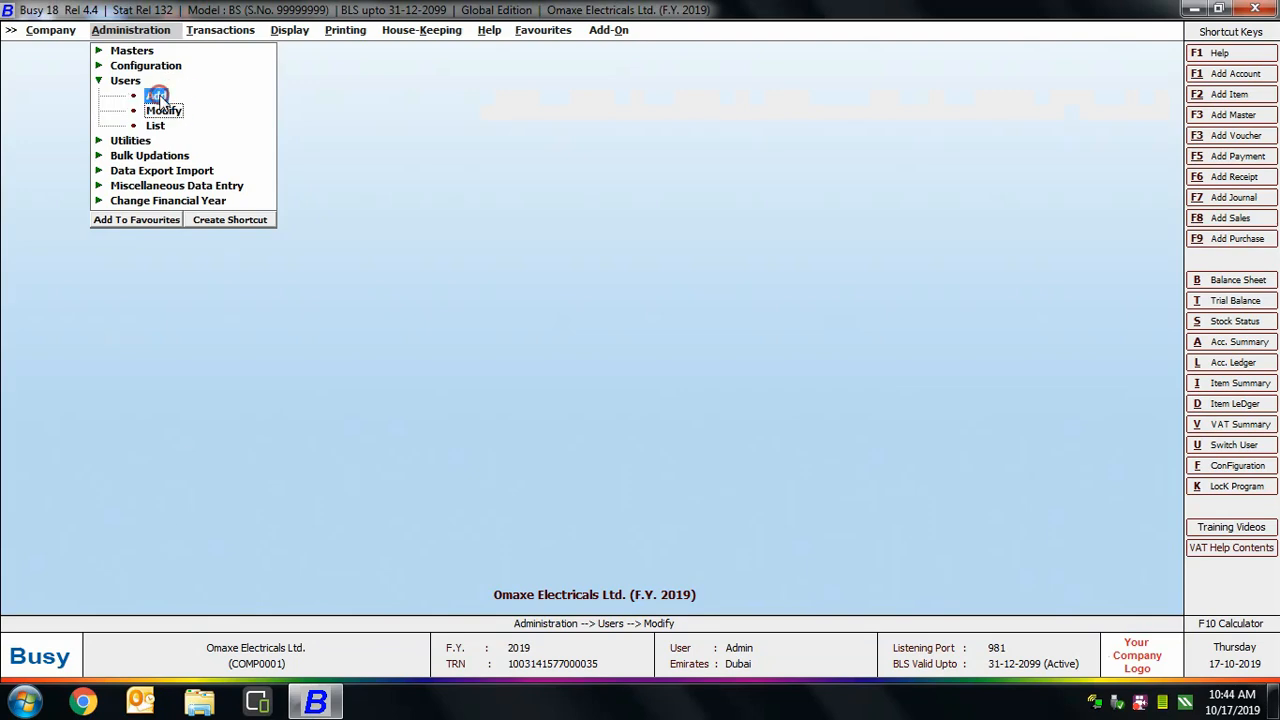
{"action": "left_click", "coordinate": [158, 97]}
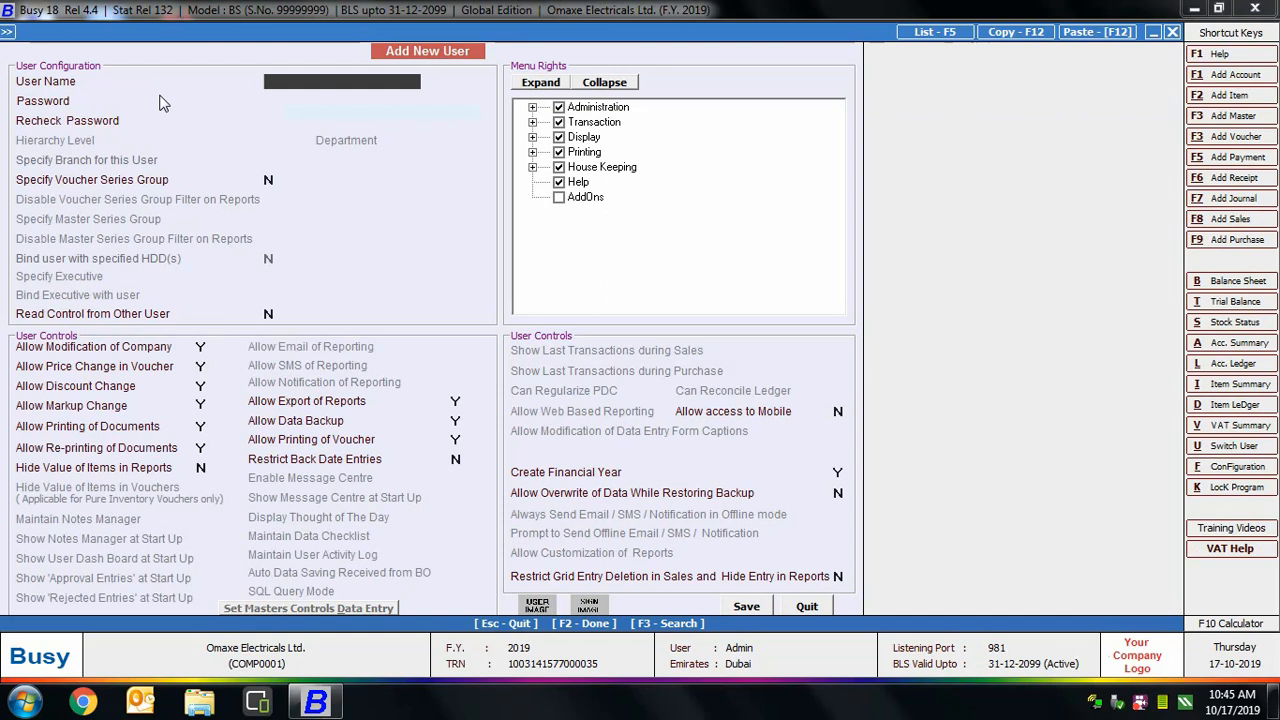
{"action": "type", "text": "Shoaib"}
{"action": "key", "text": "Return"}
{"action": "type", "text": "****"}
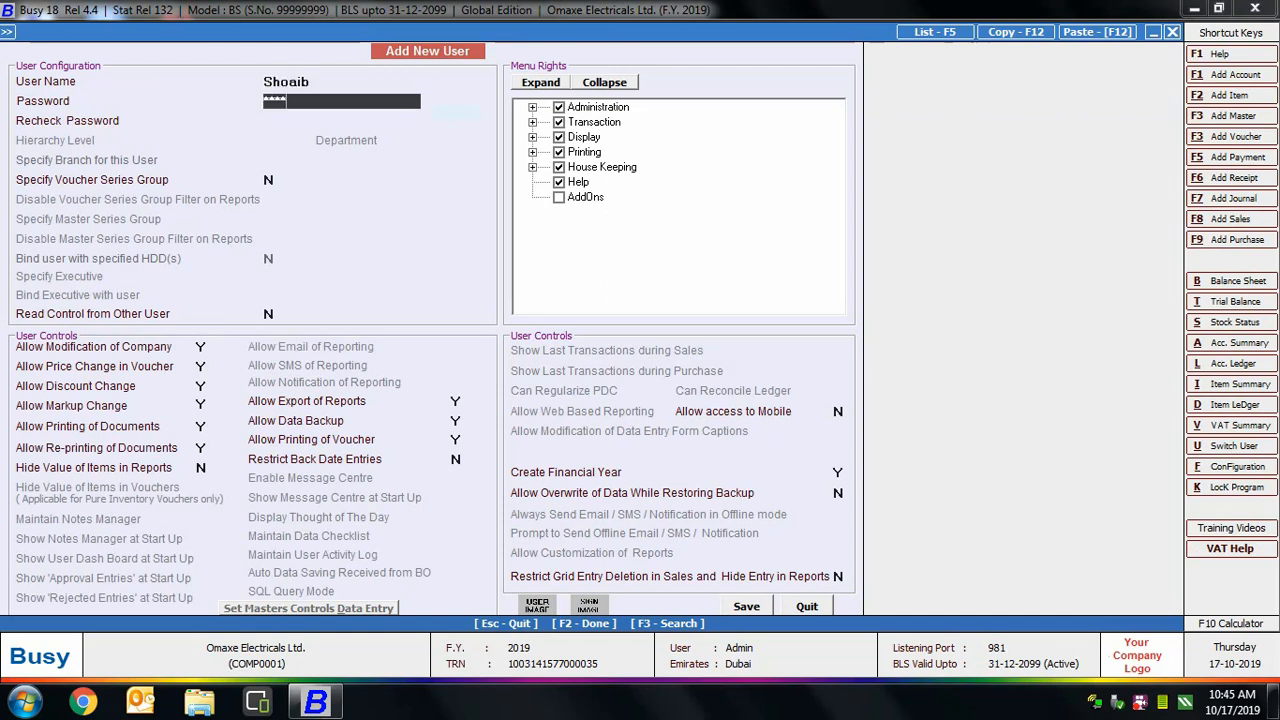
{"action": "key", "text": "Return"}
{"action": "type", "text": "****"}
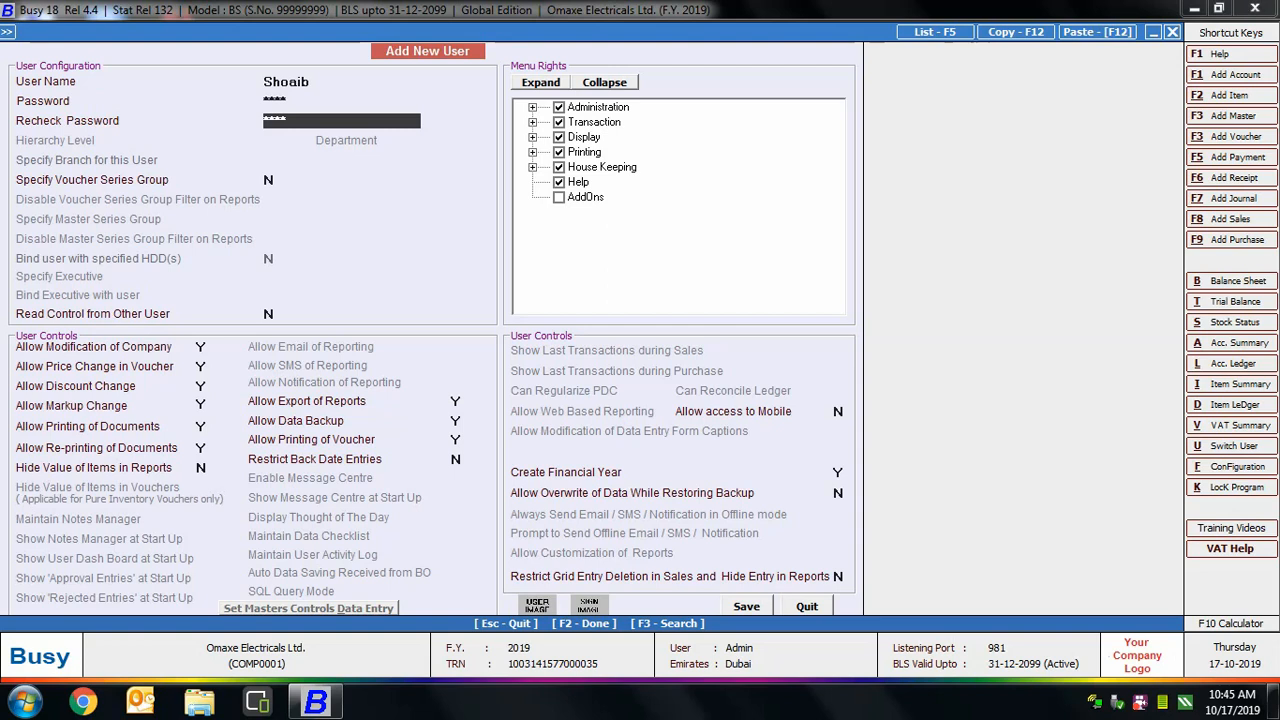
{"action": "key", "text": "Return"}
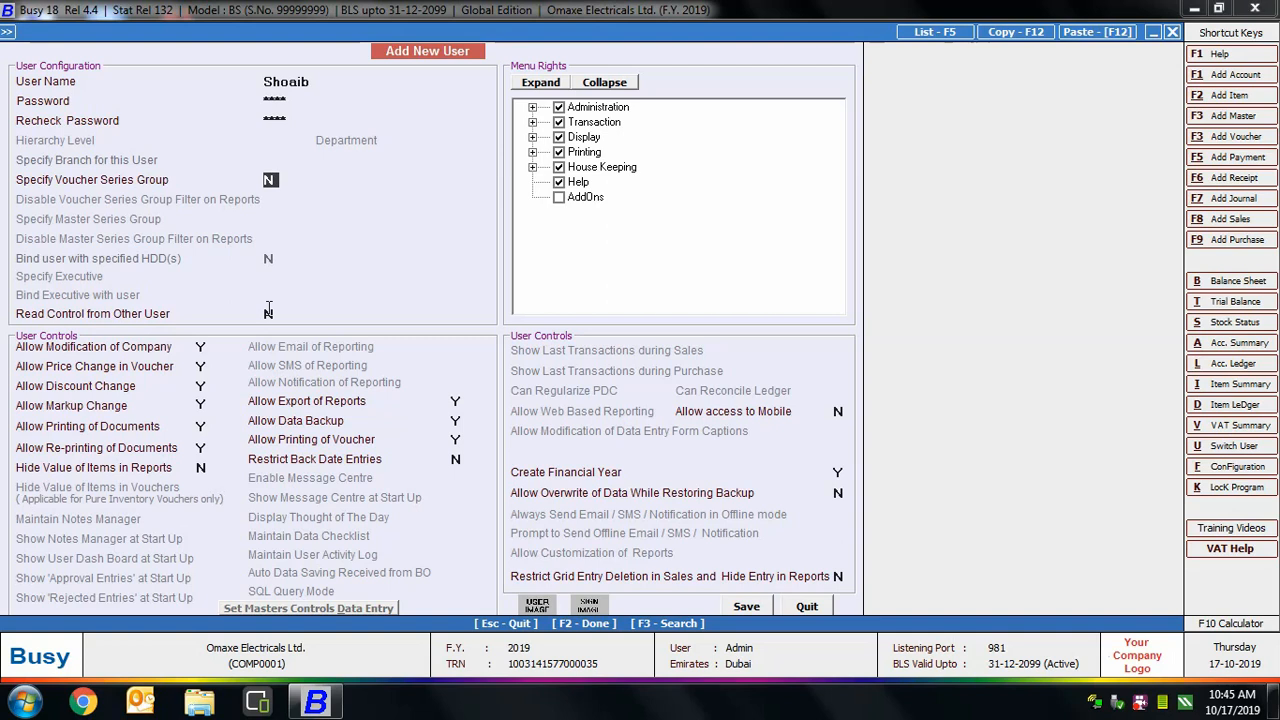
{"action": "left_click", "coordinate": [268, 311]}
{"action": "type", "text": "Y"}
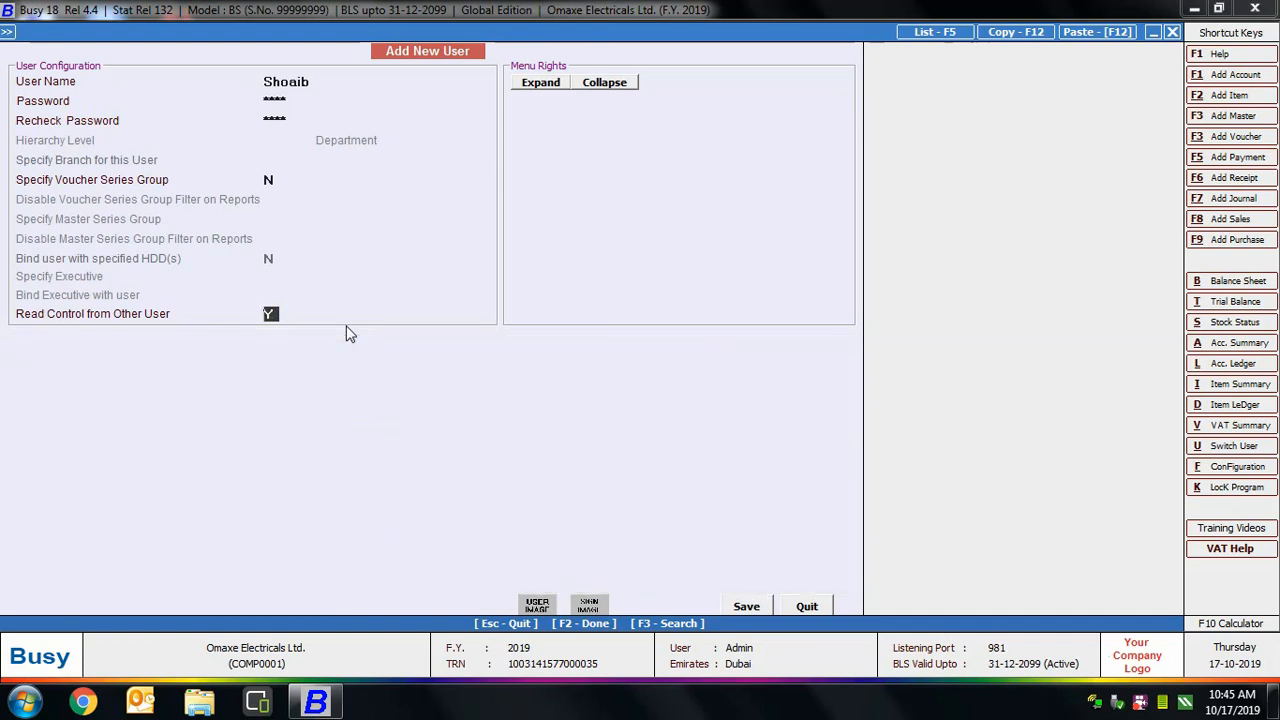
{"action": "key", "text": "Return"}
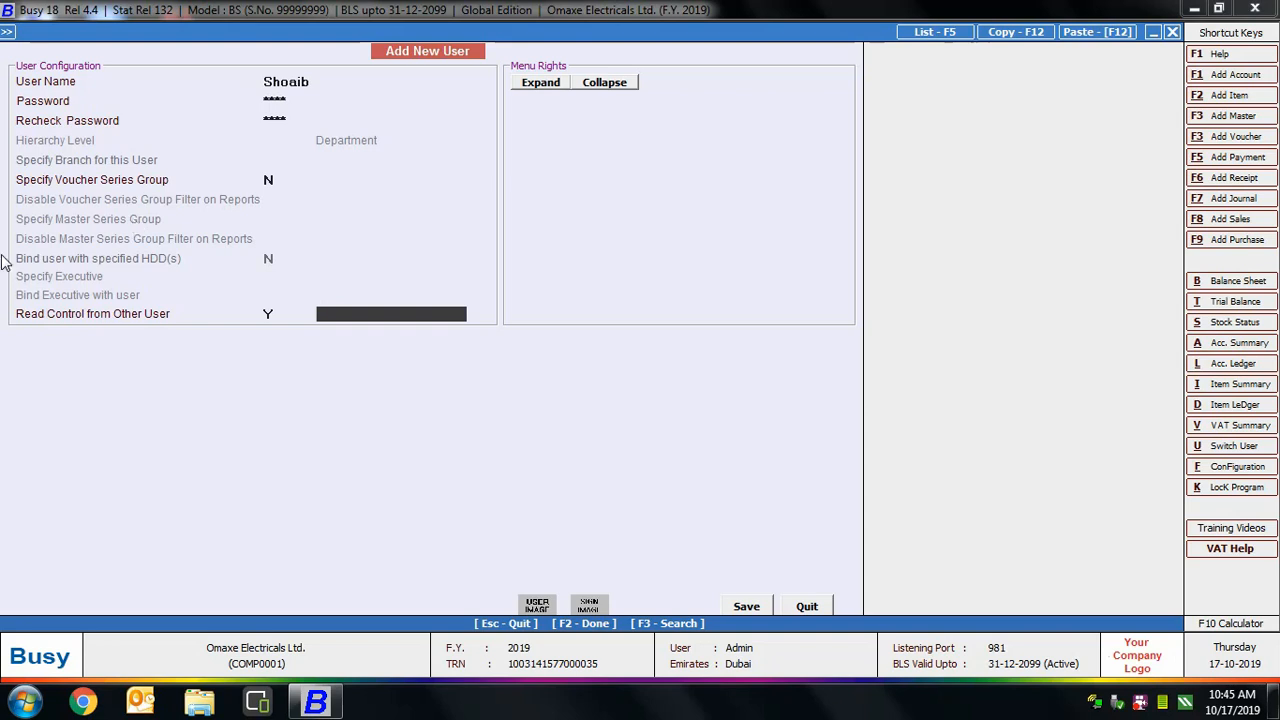
{"action": "left_click", "coordinate": [268, 313]}
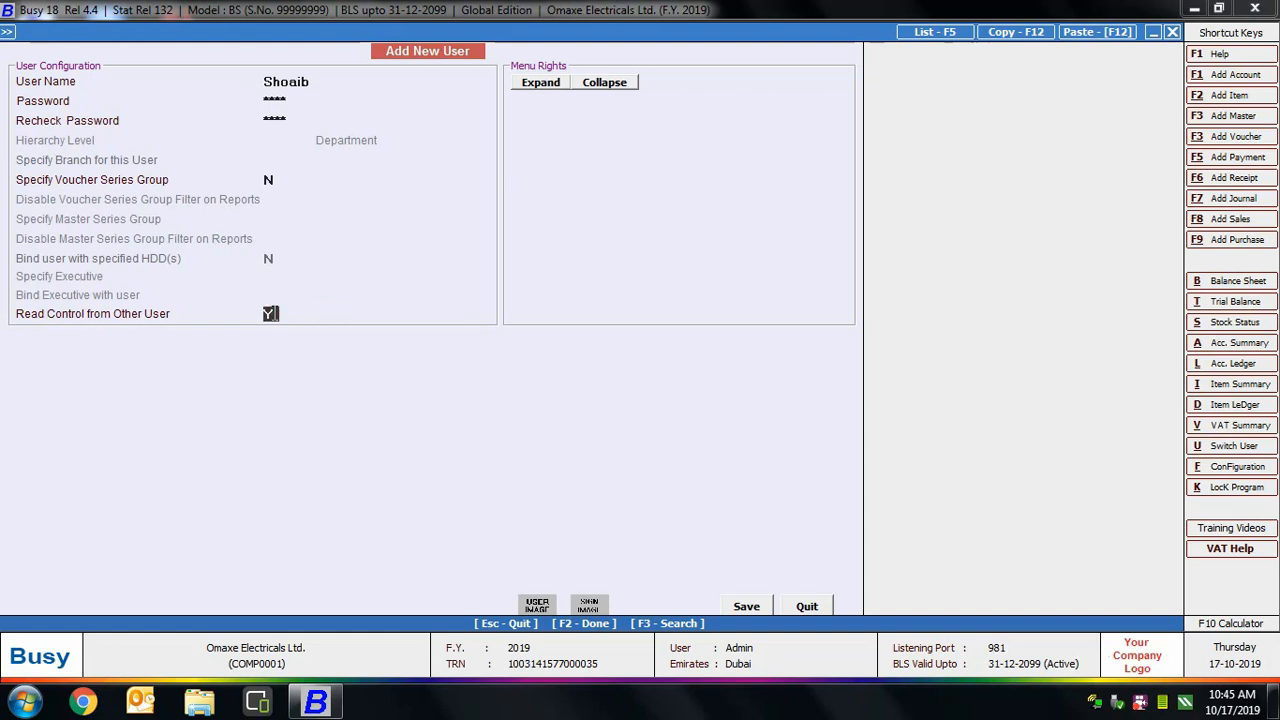
{"action": "key", "text": "n"}
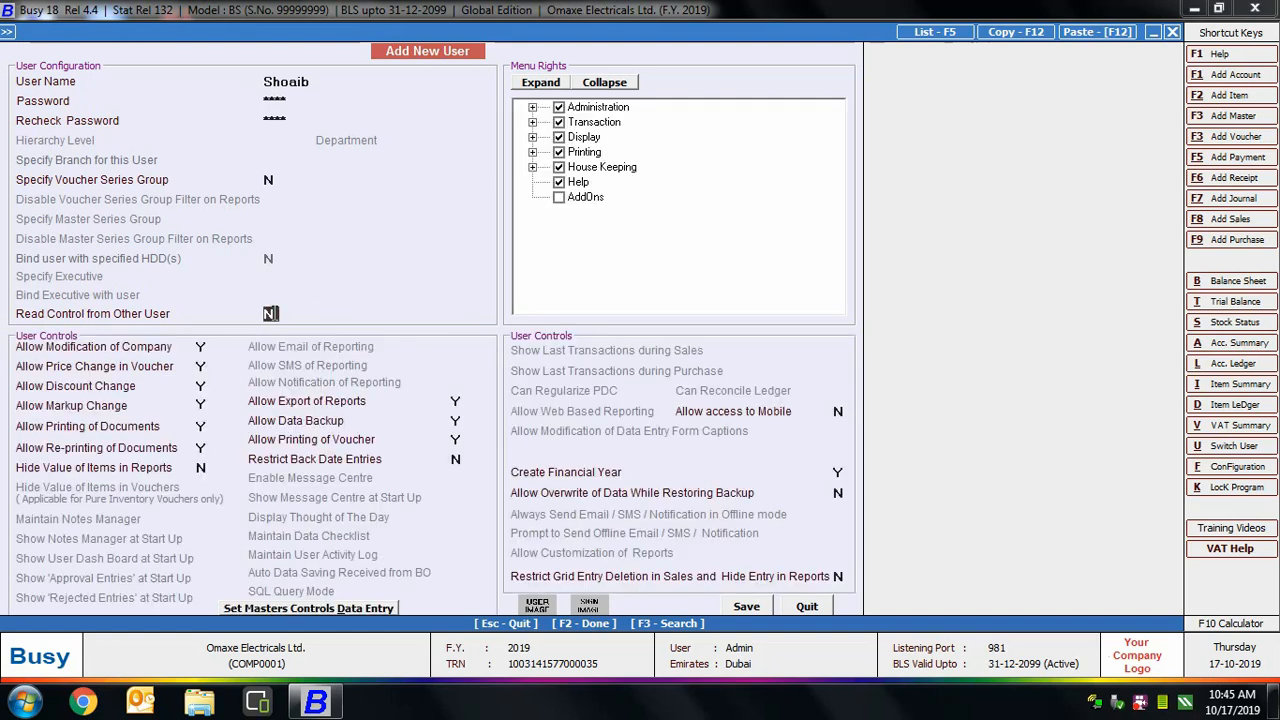
{"action": "key", "text": "Return"}
Set Allow Price Change in Voucher to N, restricted to Sales vouchers.
{"action": "left_click", "coordinate": [25, 352]}
{"action": "key", "text": "Return"}
{"action": "type", "text": "N"}
{"action": "left_click", "coordinate": [228, 376]}
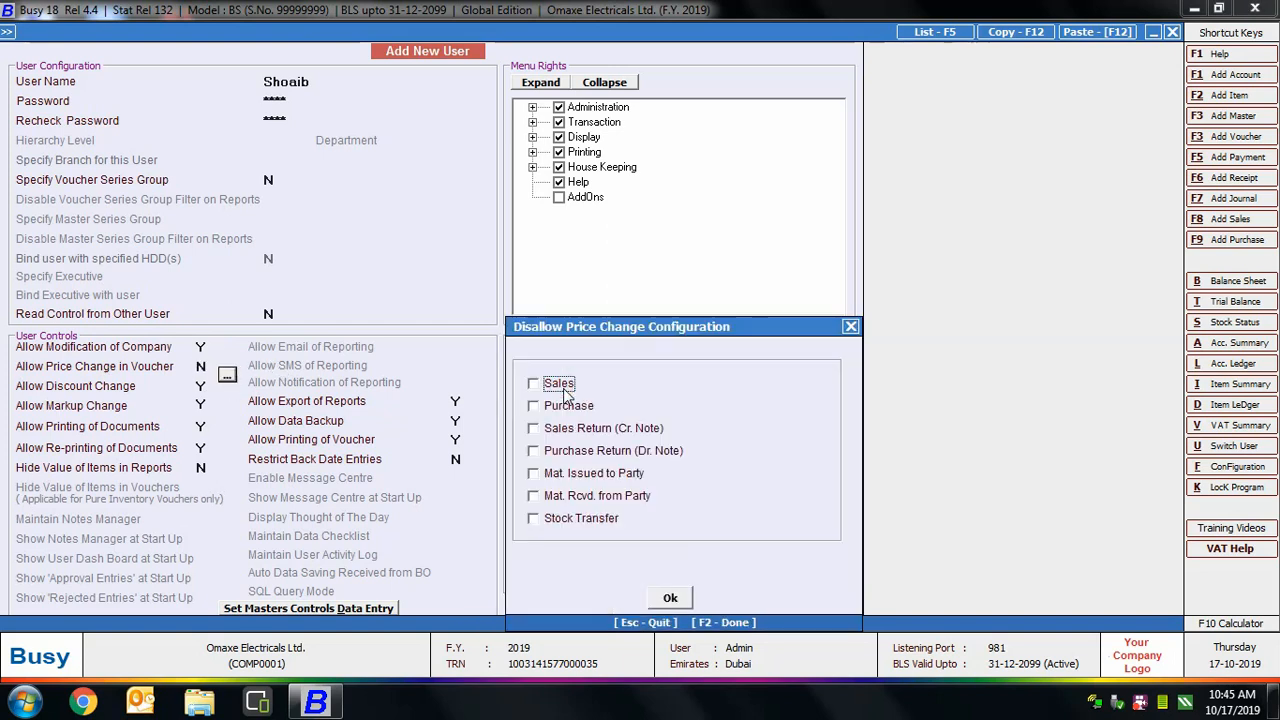
{"action": "left_click", "coordinate": [560, 385]}
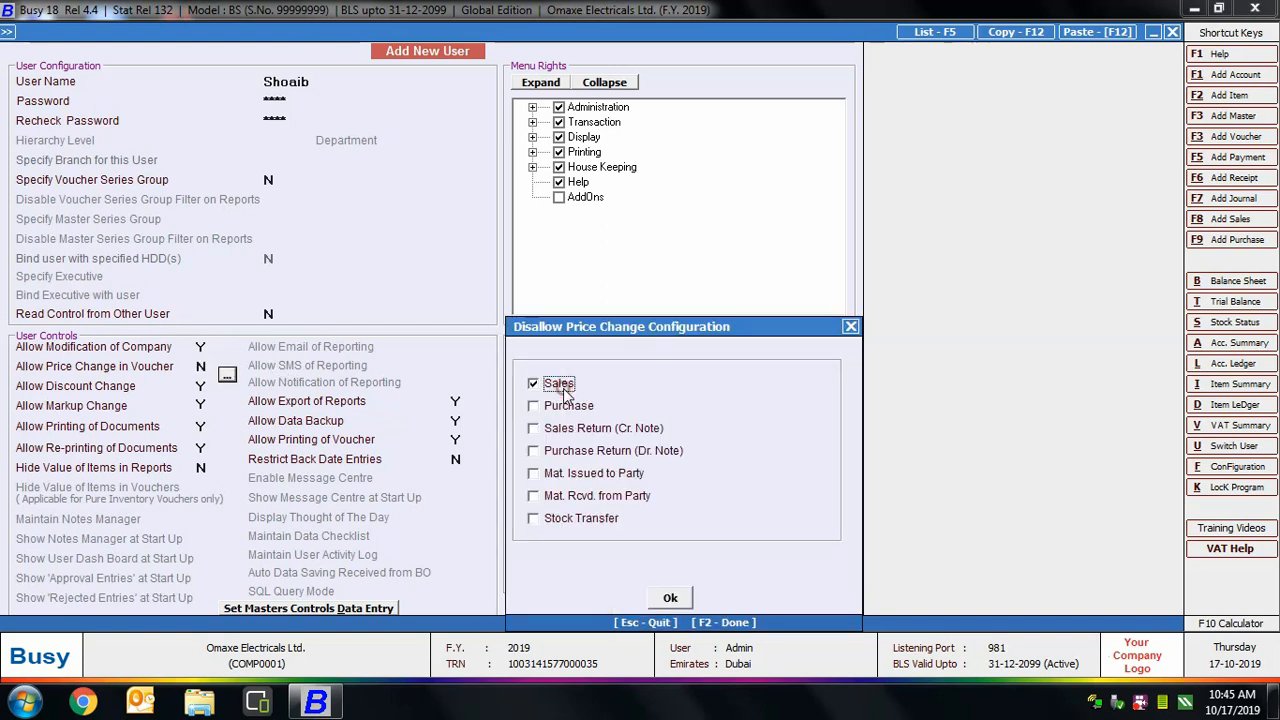
{"action": "left_click", "coordinate": [671, 594]}
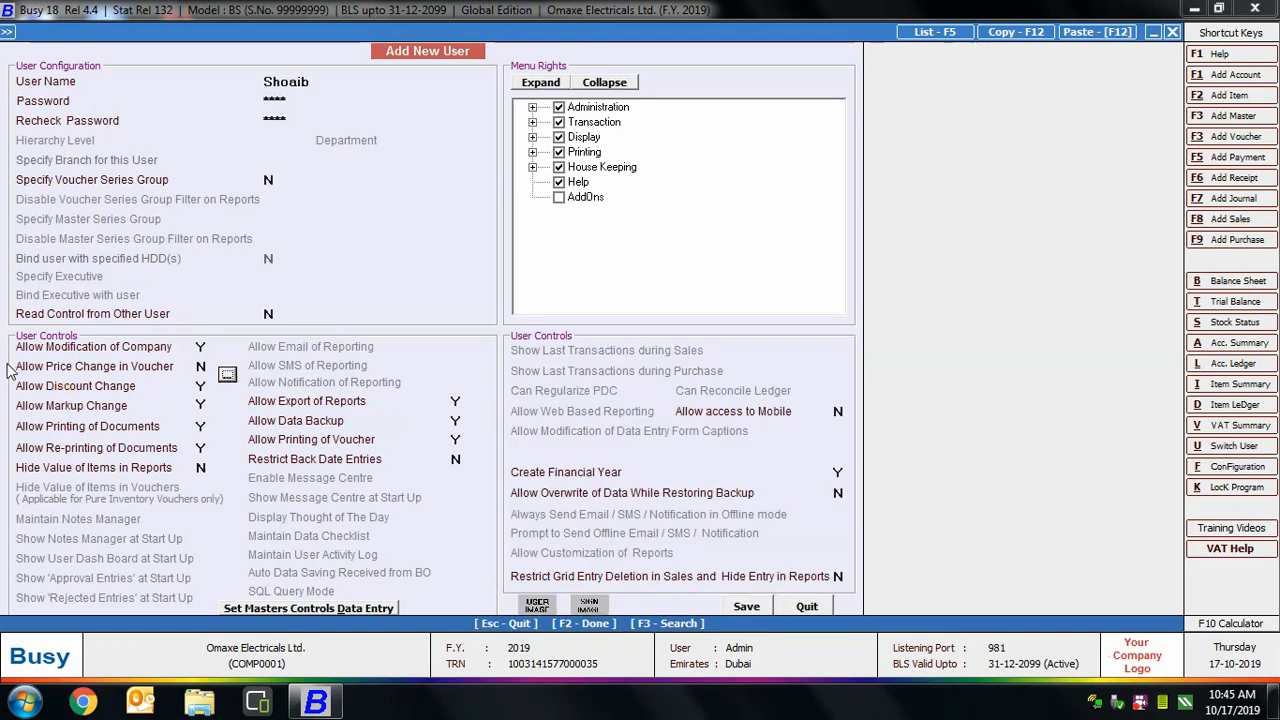
Set Allow Discount Change to N, restricted to Sales vouchers.
{"action": "left_click", "coordinate": [203, 385]}
{"action": "type", "text": "N"}
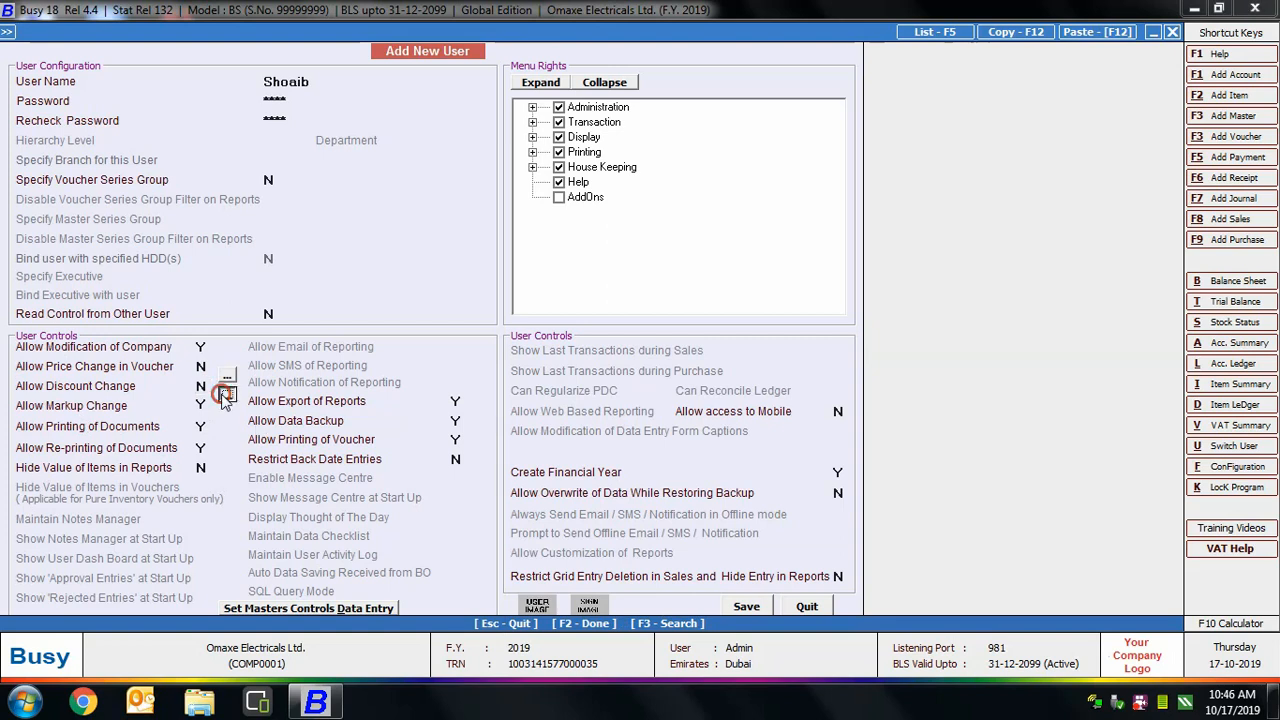
{"action": "left_click", "coordinate": [228, 394]}
{"action": "left_click", "coordinate": [556, 386]}
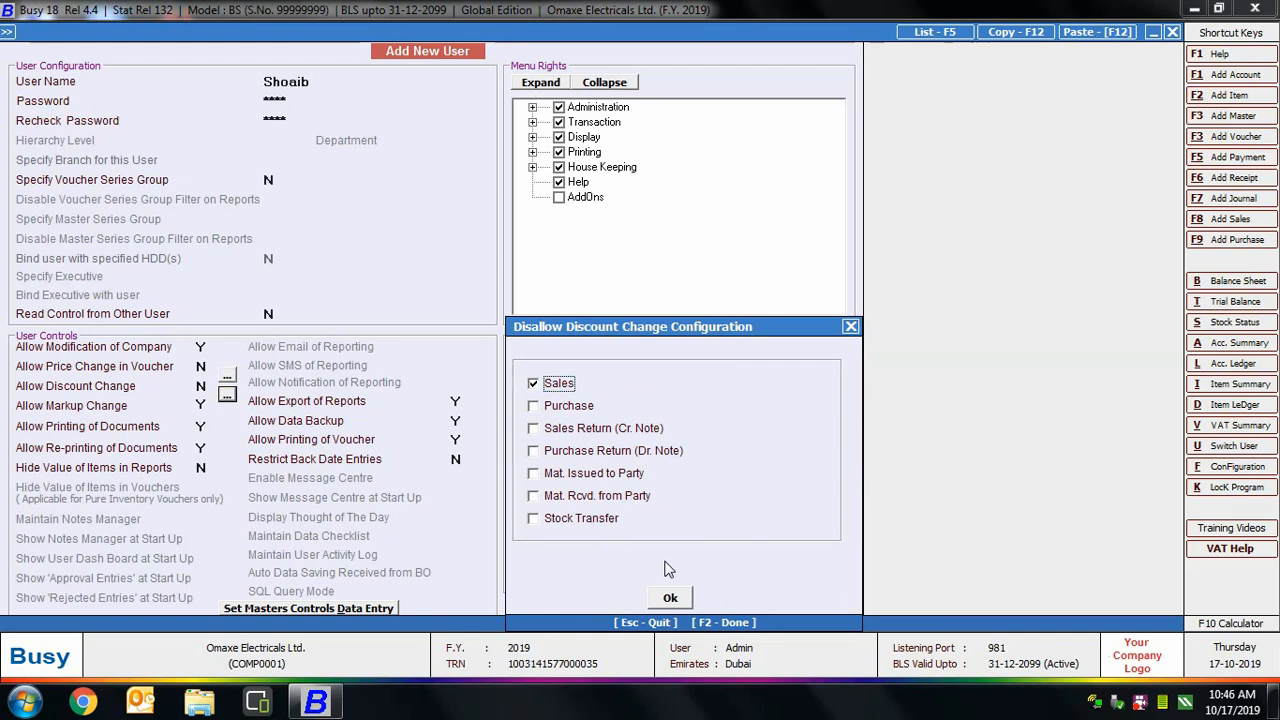
{"action": "left_click", "coordinate": [670, 597]}
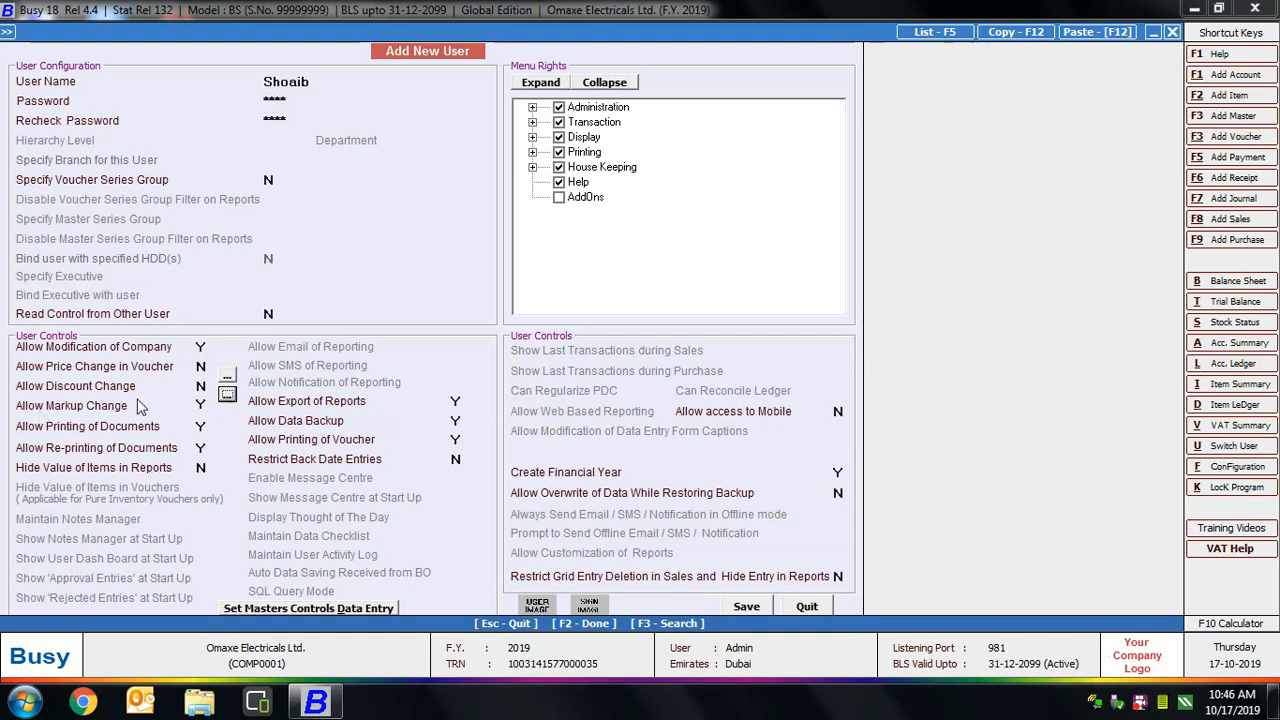
Set Allow Data Backup to N and Restrict Back Date Entries to Y in User Controls.
{"action": "left_click", "coordinate": [203, 426]}
{"action": "left_click", "coordinate": [203, 448]}
{"action": "left_click", "coordinate": [200, 467]}
{"action": "left_click", "coordinate": [295, 404]}
{"action": "key", "text": "Down"}
{"action": "type", "text": "N"}
{"action": "key", "text": "Return"}
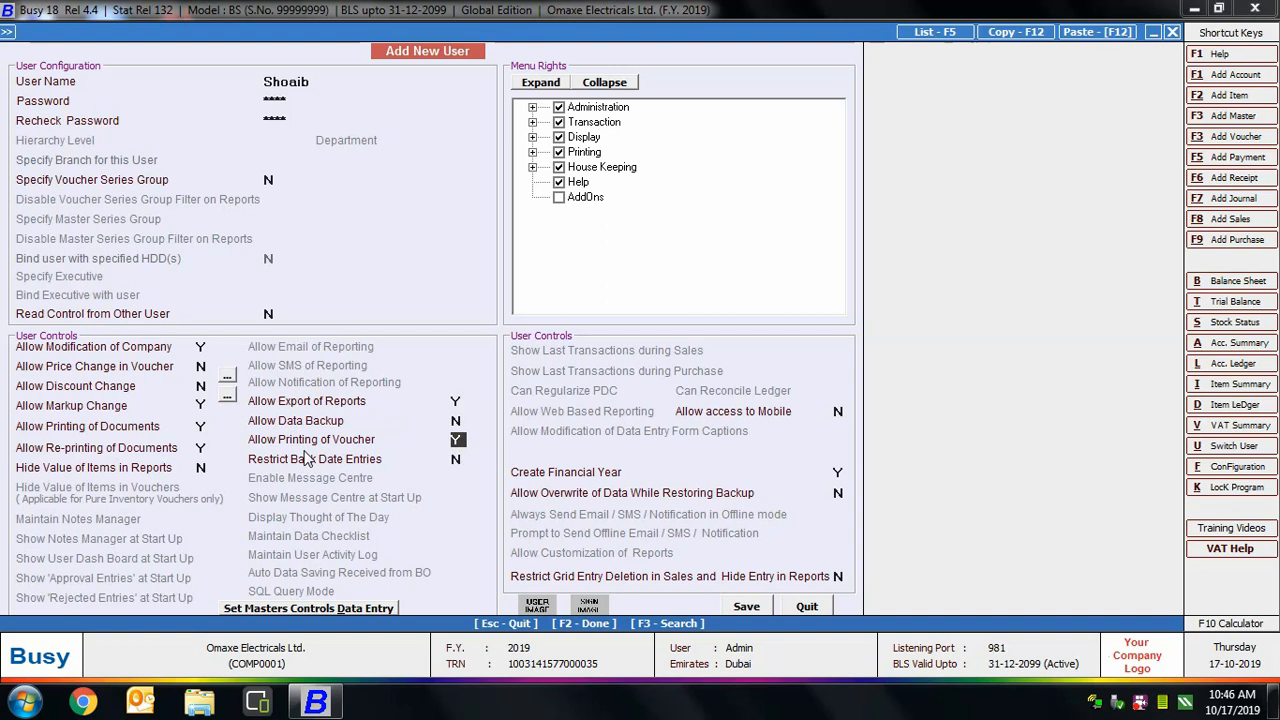
{"action": "left_click", "coordinate": [455, 459]}
{"action": "type", "text": "Y"}
Base back-date restriction on System Date and allow Sales (All Series) 10 back days.
{"action": "left_click", "coordinate": [483, 462]}
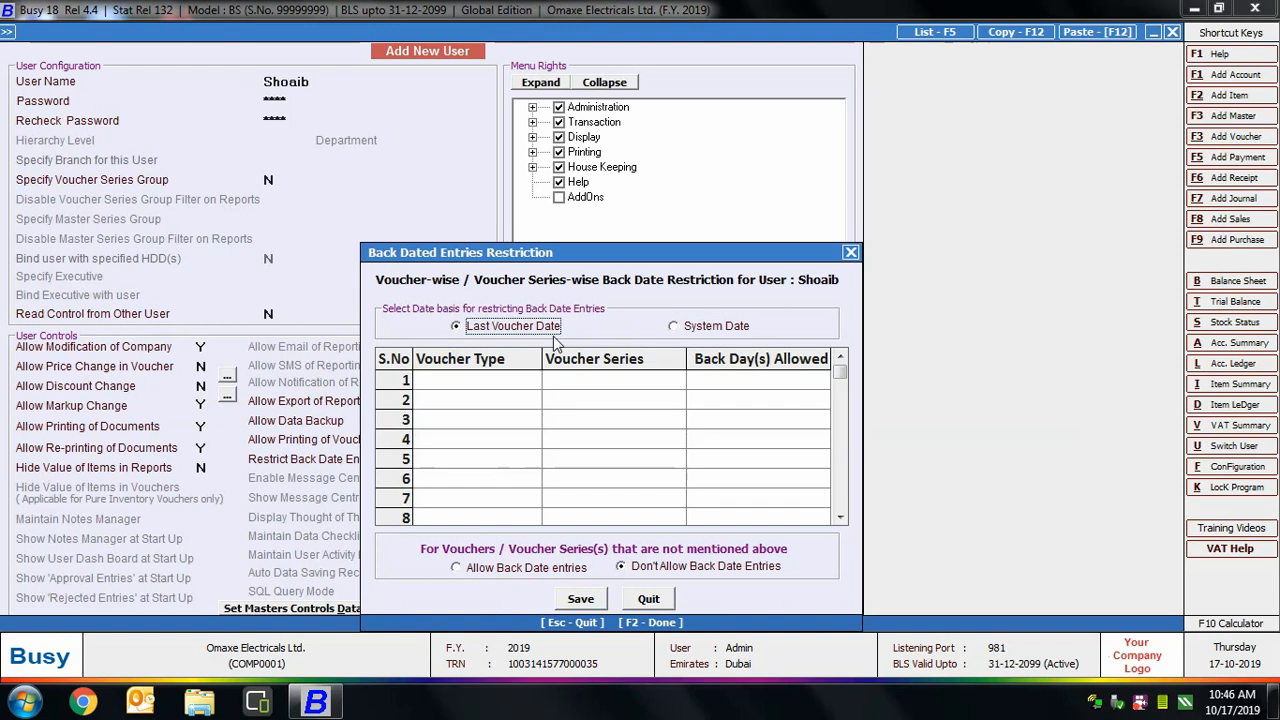
{"action": "left_click", "coordinate": [692, 326]}
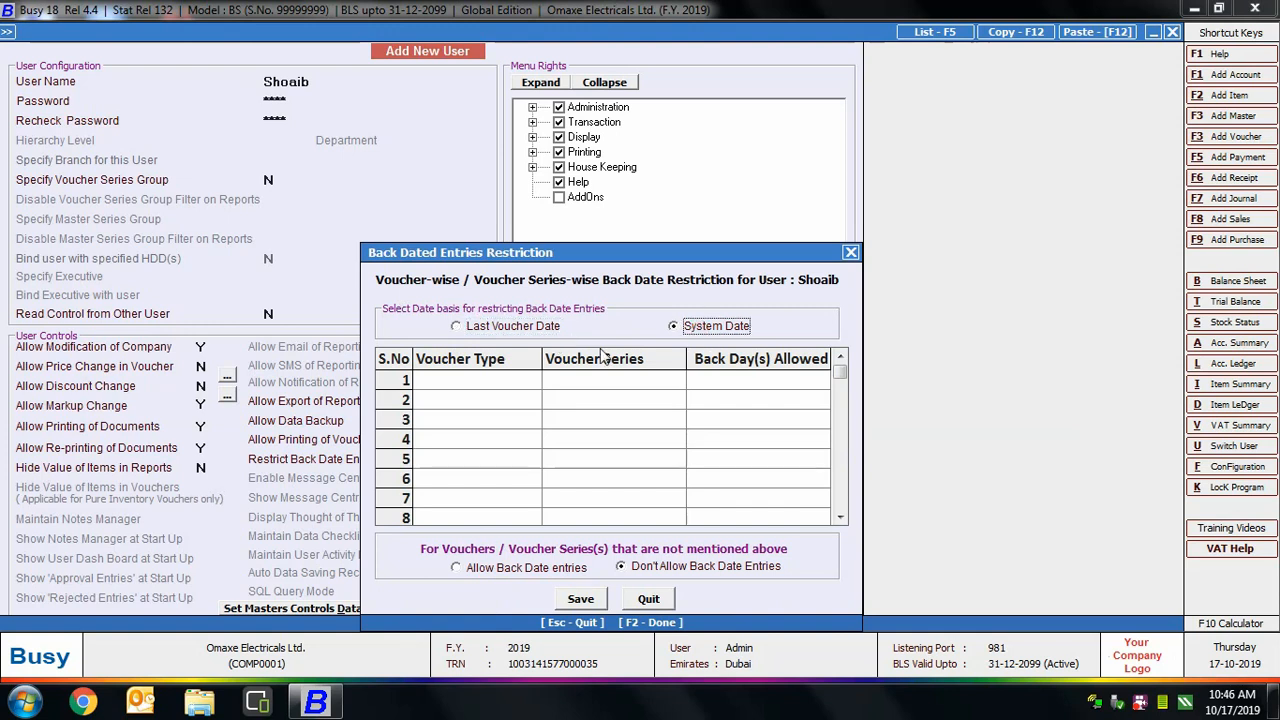
{"action": "left_click", "coordinate": [446, 380]}
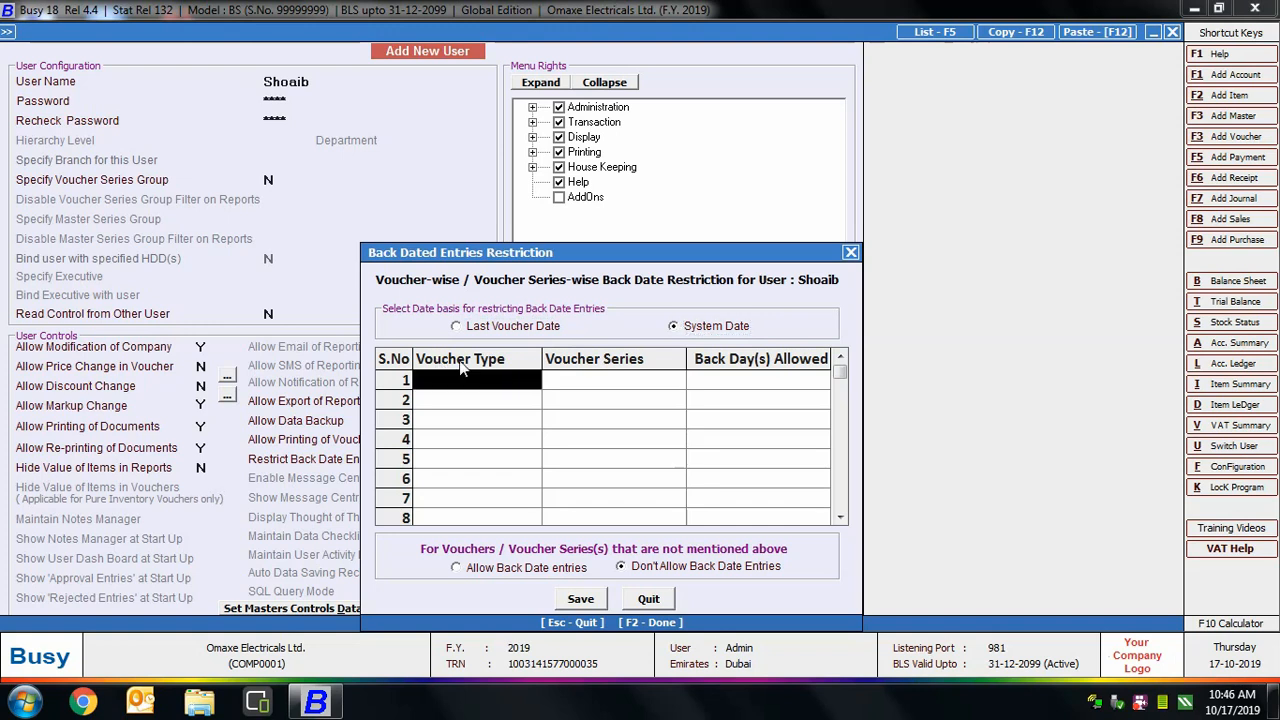
{"action": "type", "text": "sales"}
{"action": "key", "text": "Return"}
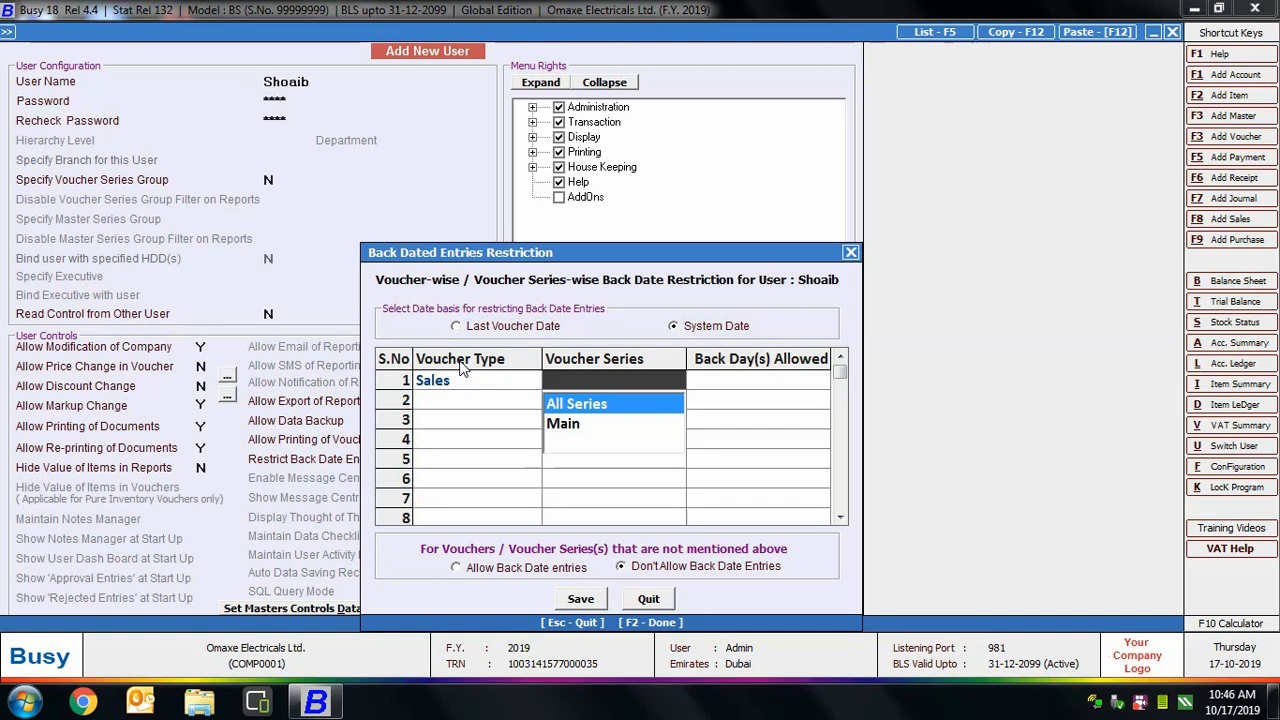
{"action": "key", "text": "Return"}
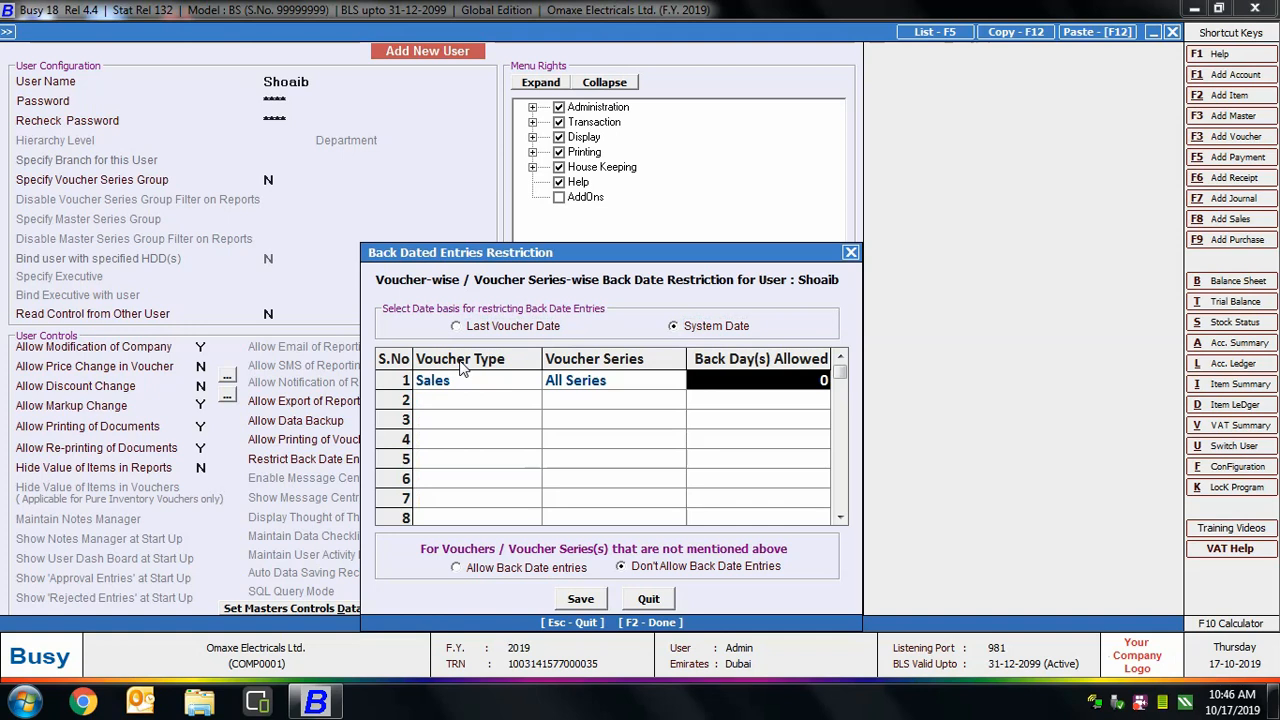
{"action": "type", "text": "10"}
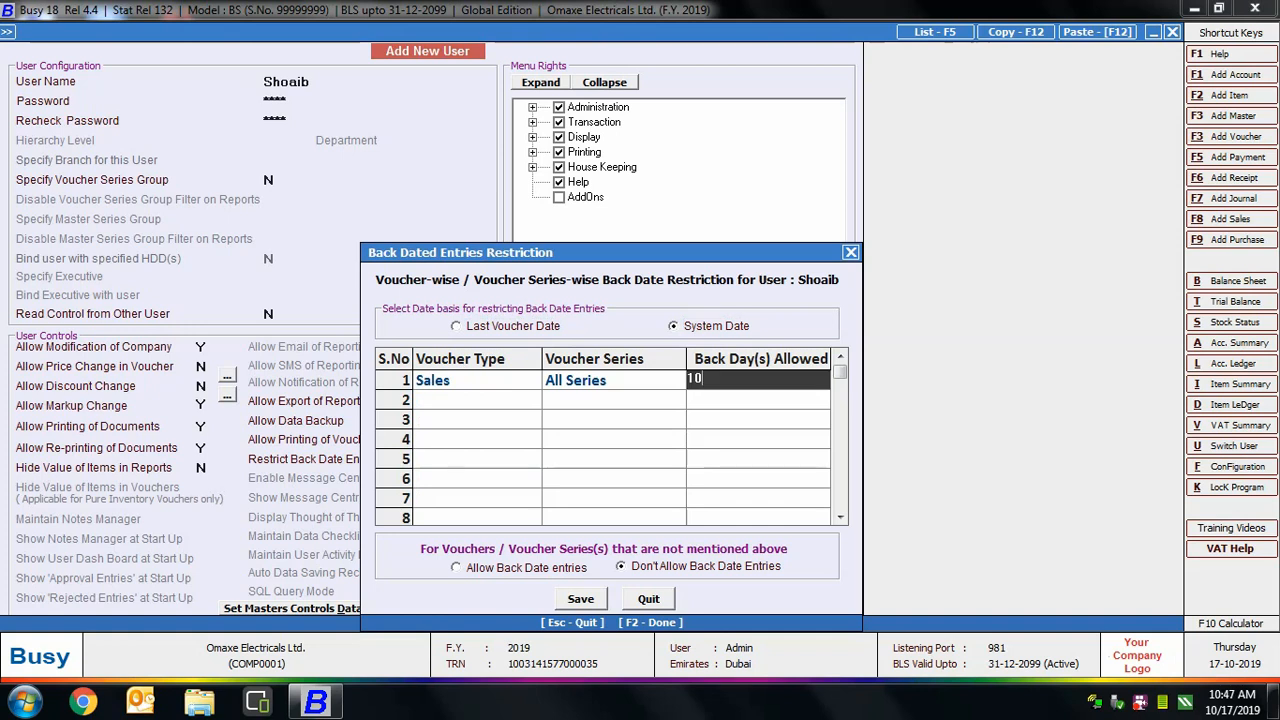
{"action": "key", "text": "Return"}
Allow Purchase 20 back days, disallow back-dated entries for other vouchers, and save.
{"action": "type", "text": "pur"}
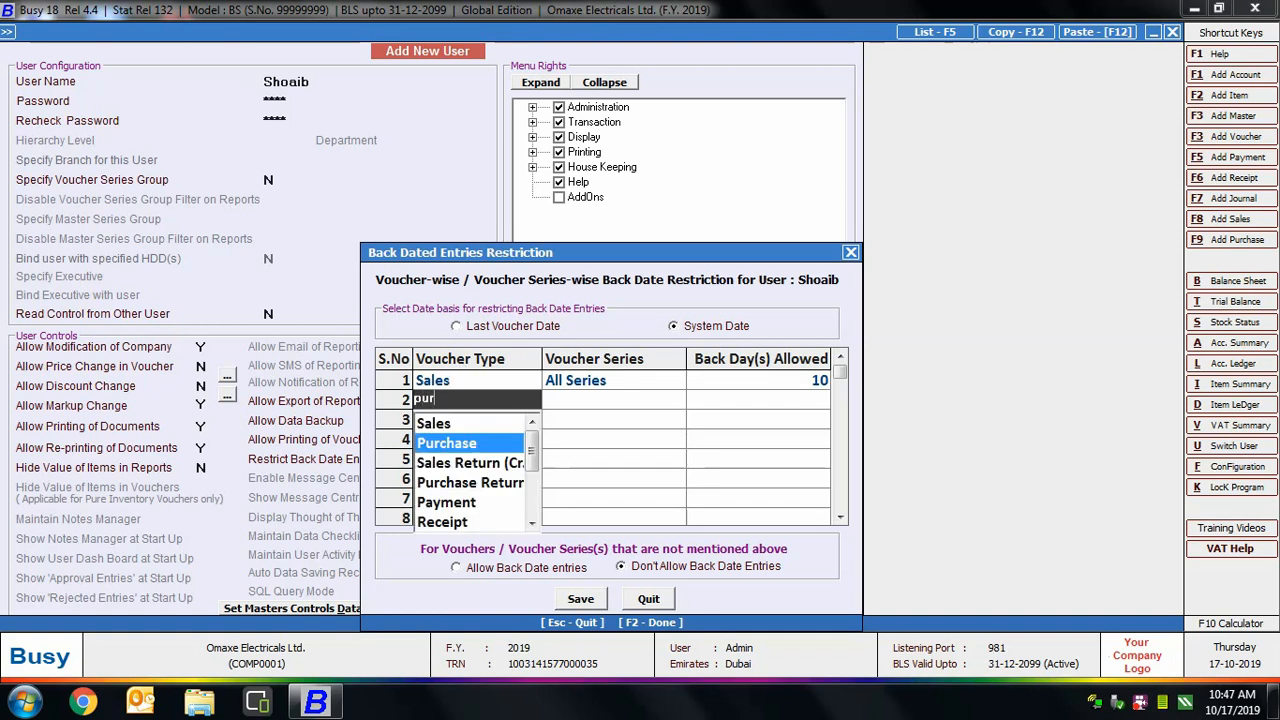
{"action": "key", "text": "Return"}
{"action": "key", "text": "Return"}
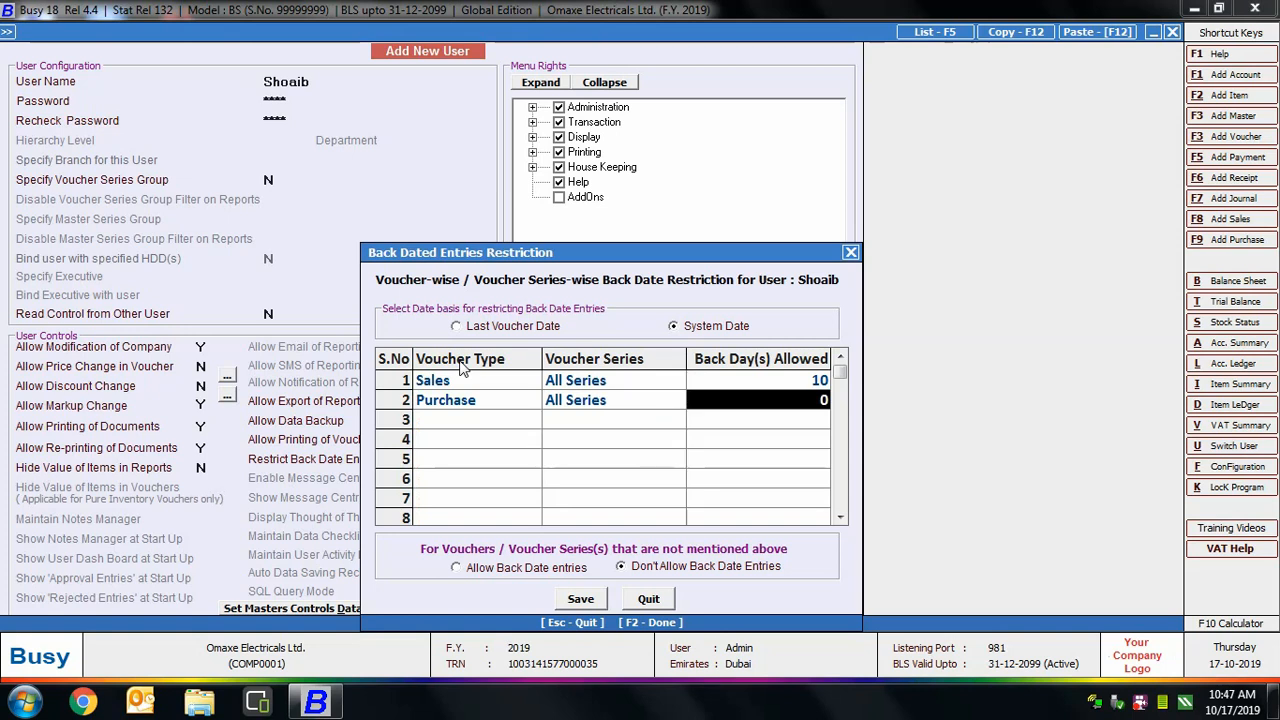
{"action": "type", "text": "20"}
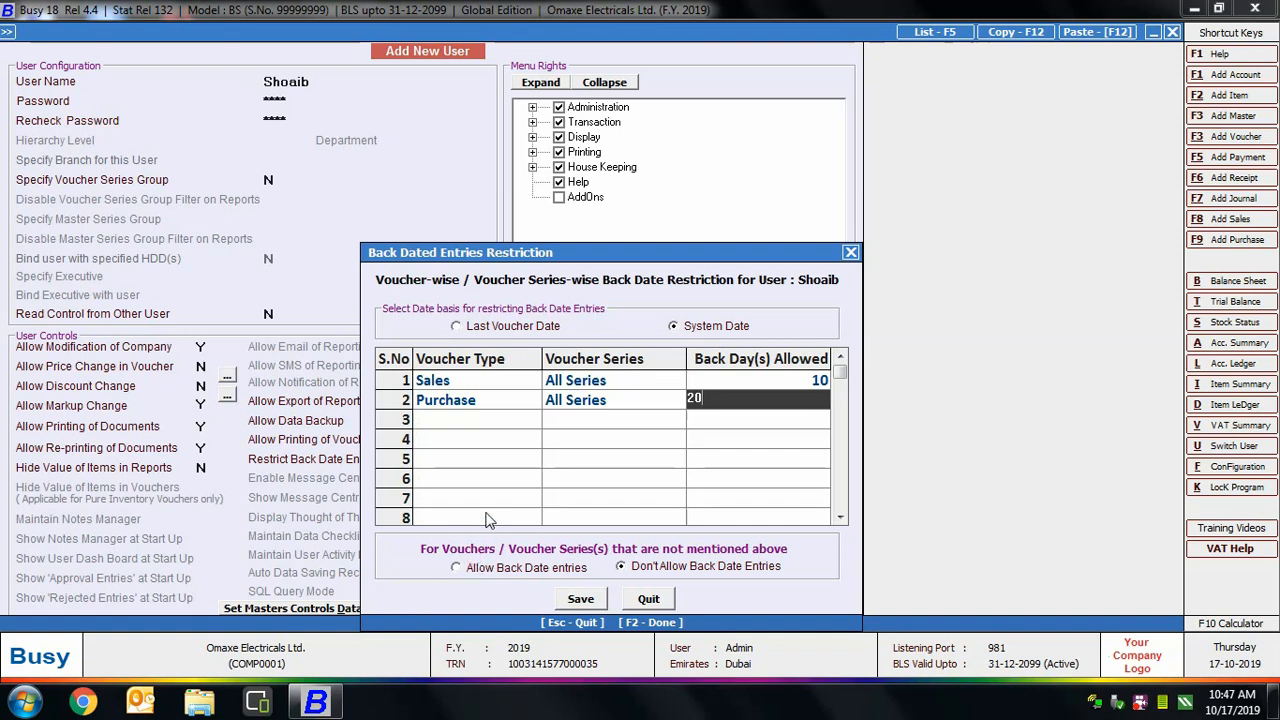
{"action": "key", "text": "Return"}
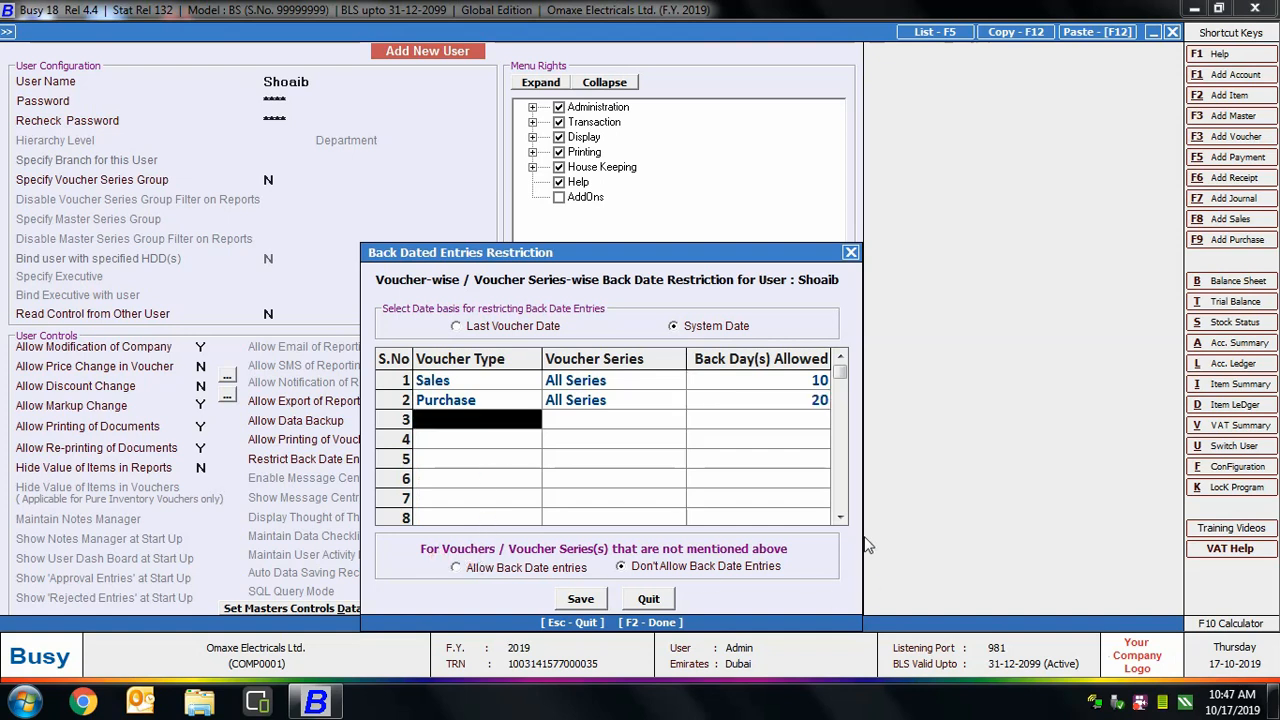
{"action": "left_click", "coordinate": [500, 570]}
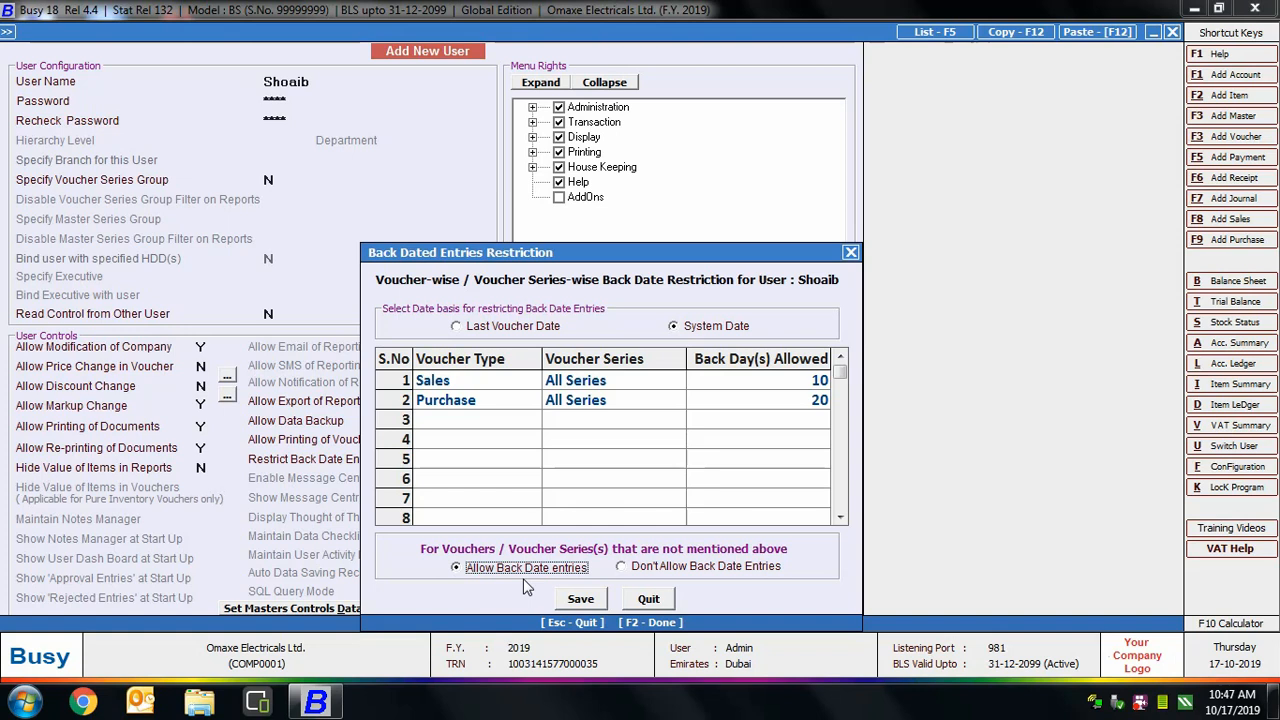
{"action": "left_click", "coordinate": [660, 566]}
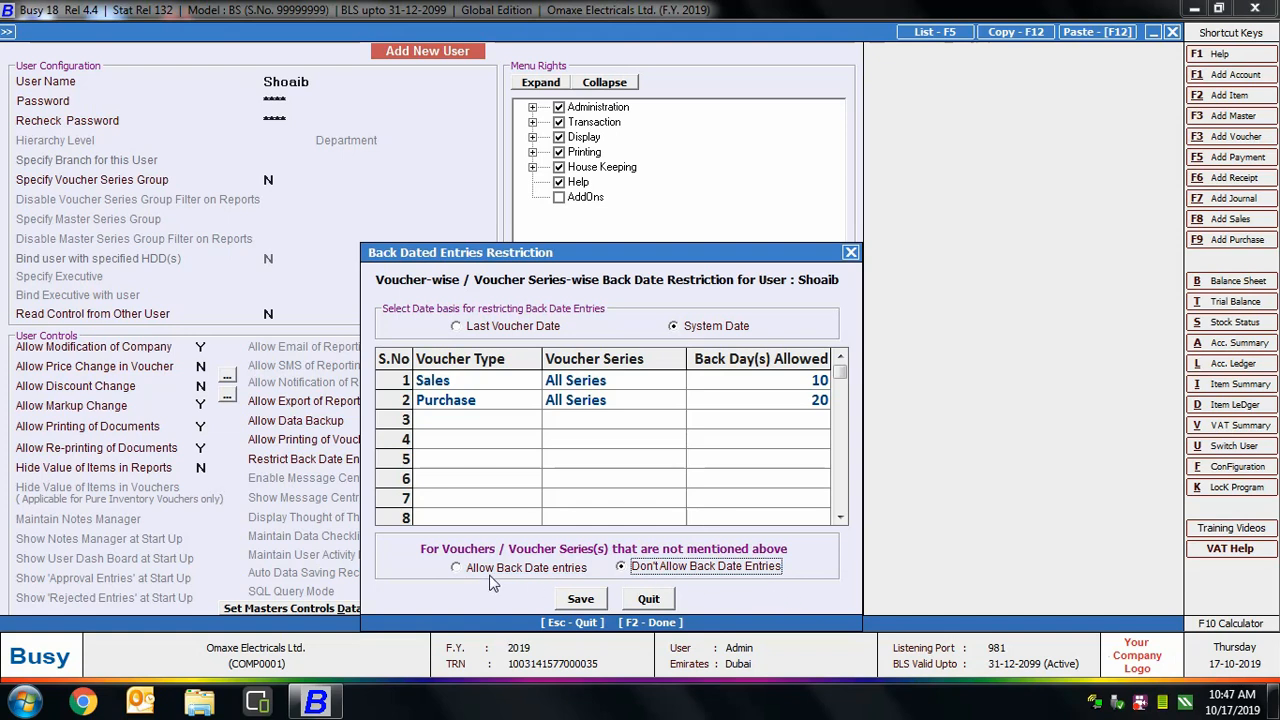
{"action": "left_click", "coordinate": [585, 600]}
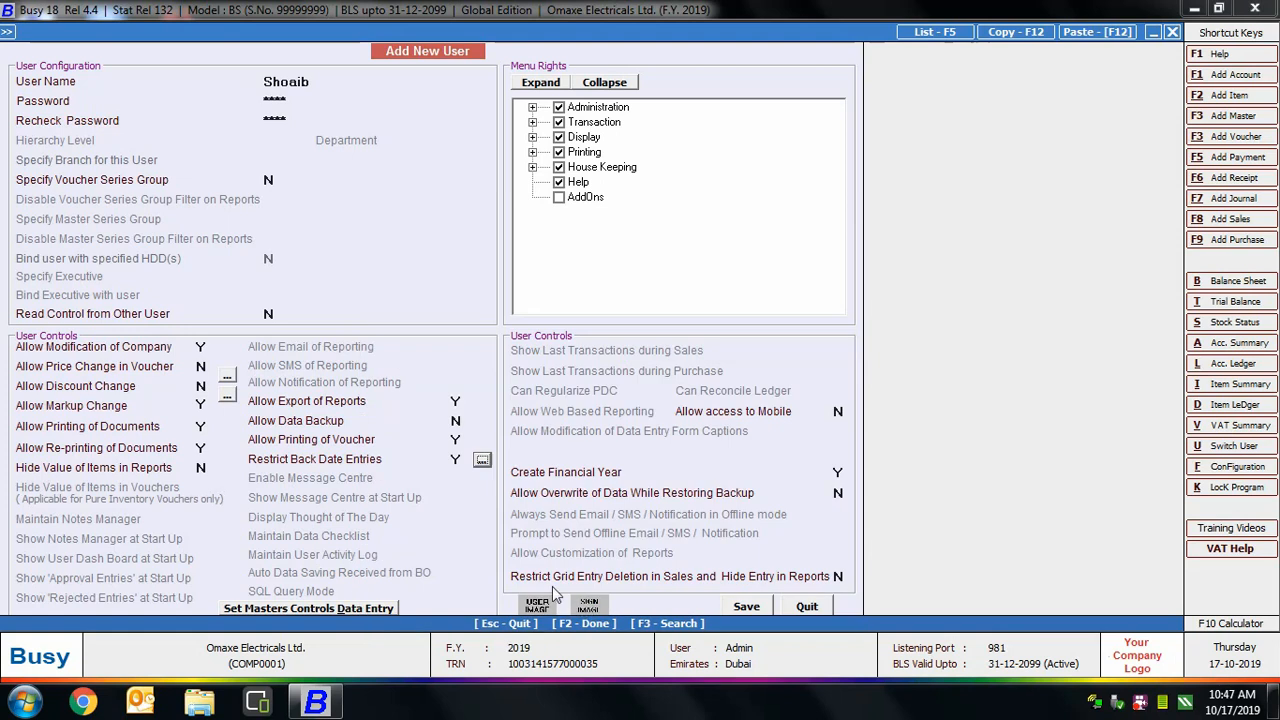
Revoke all Payment voucher rights under Transaction in Menu Rights.
{"action": "left_click", "coordinate": [532, 108]}
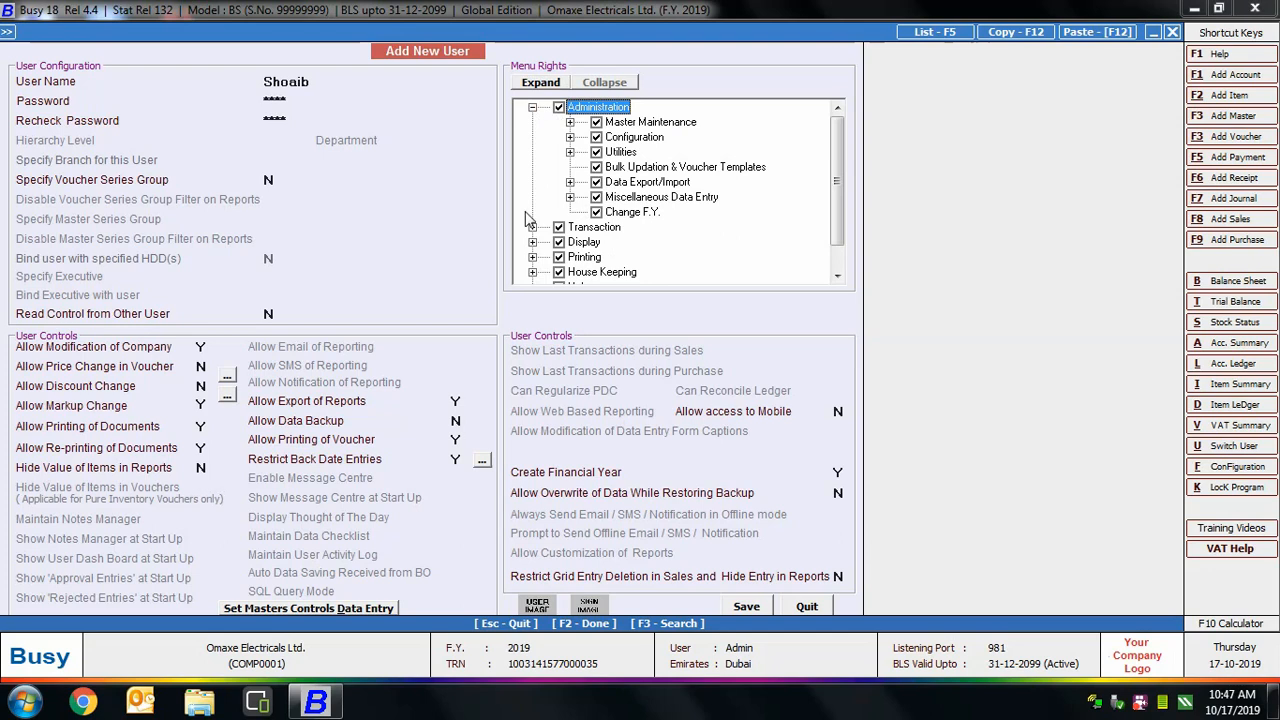
{"action": "left_click", "coordinate": [532, 108]}
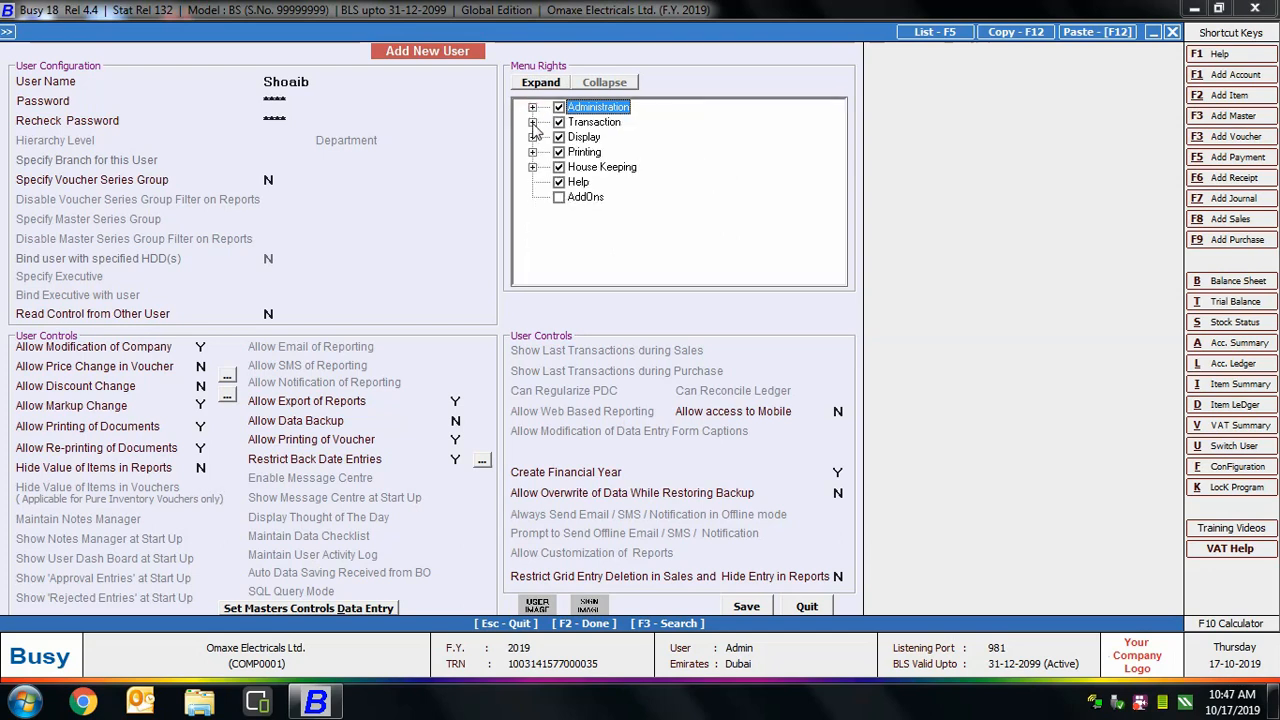
{"action": "left_click", "coordinate": [532, 122]}
{"action": "left_click", "coordinate": [569, 182]}
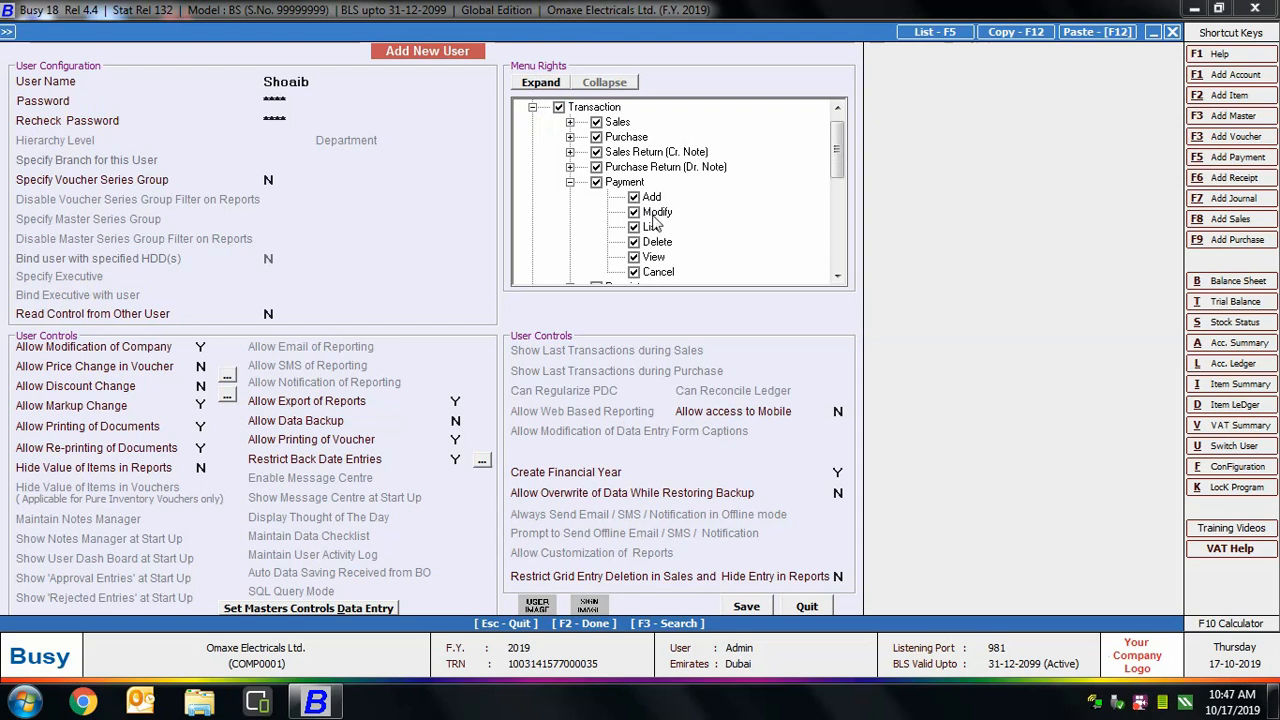
{"action": "left_click", "coordinate": [600, 186]}
{"action": "left_click", "coordinate": [597, 182]}
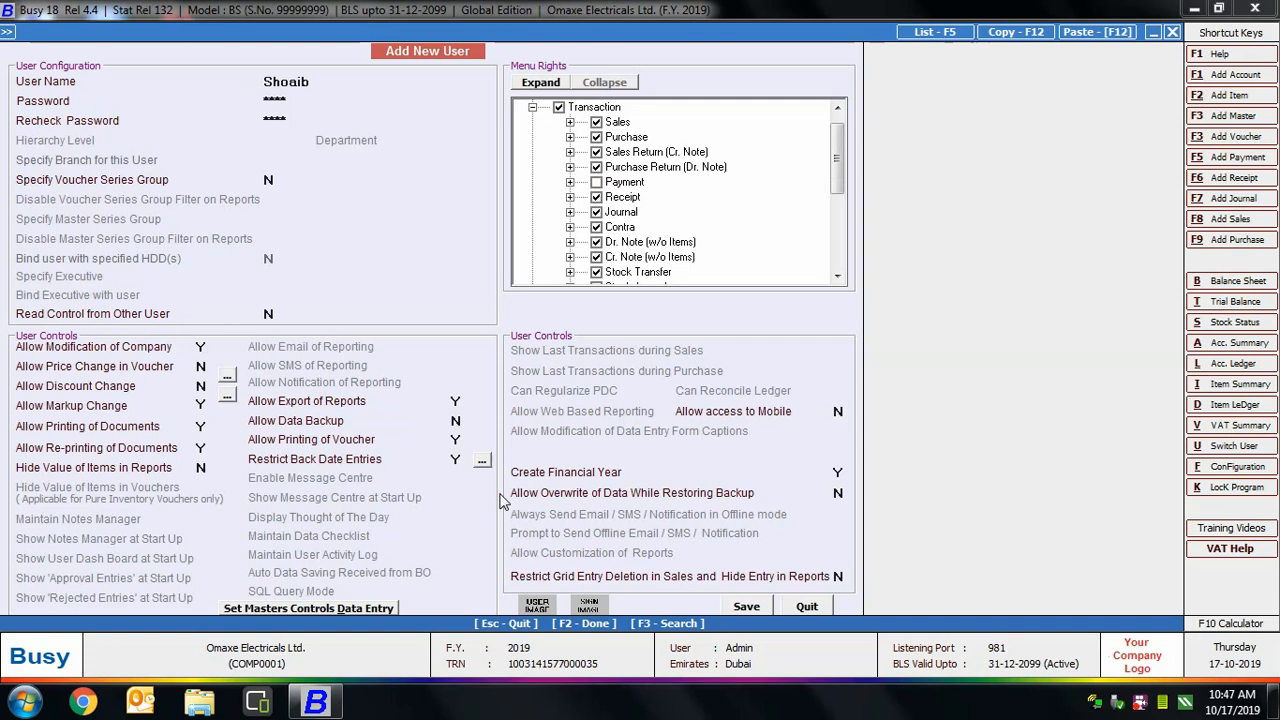
Step past the mobile, financial year, overwrite and grid deletion settings to voucher series master controls.
{"action": "left_click", "coordinate": [837, 436]}
{"action": "left_click", "coordinate": [838, 411]}
{"action": "key", "text": "Return"}
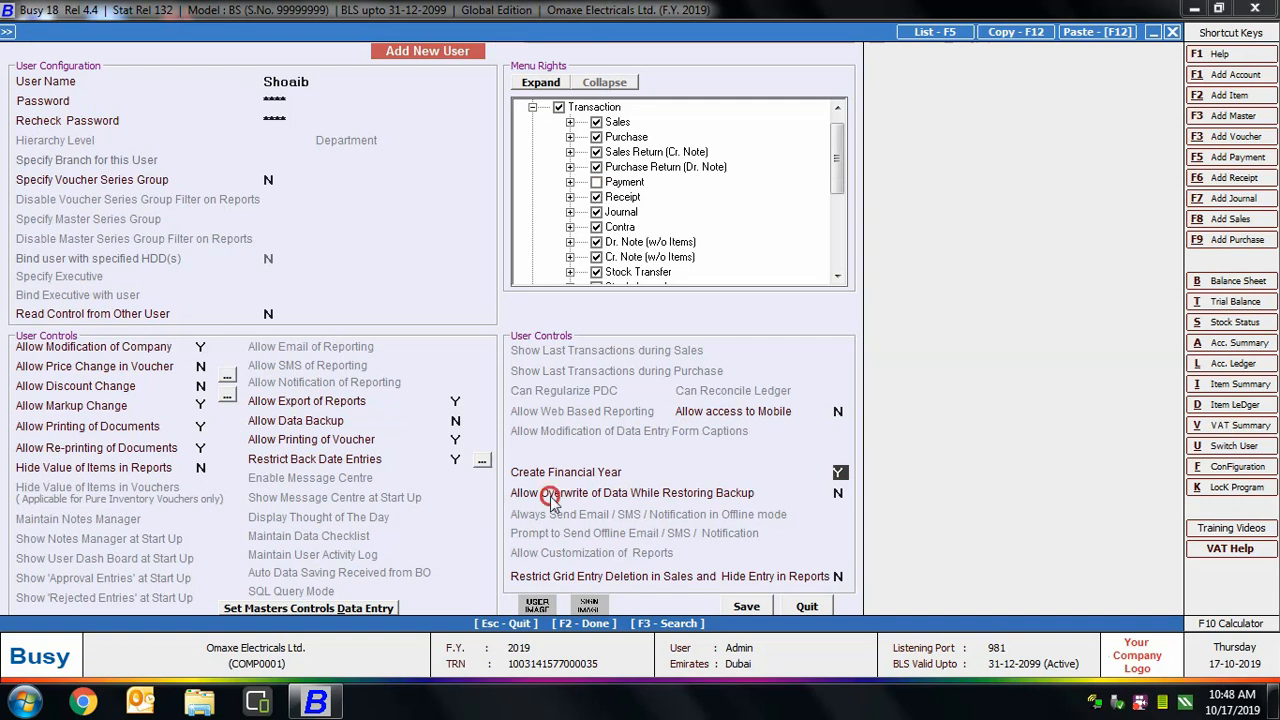
{"action": "key", "text": "Return"}
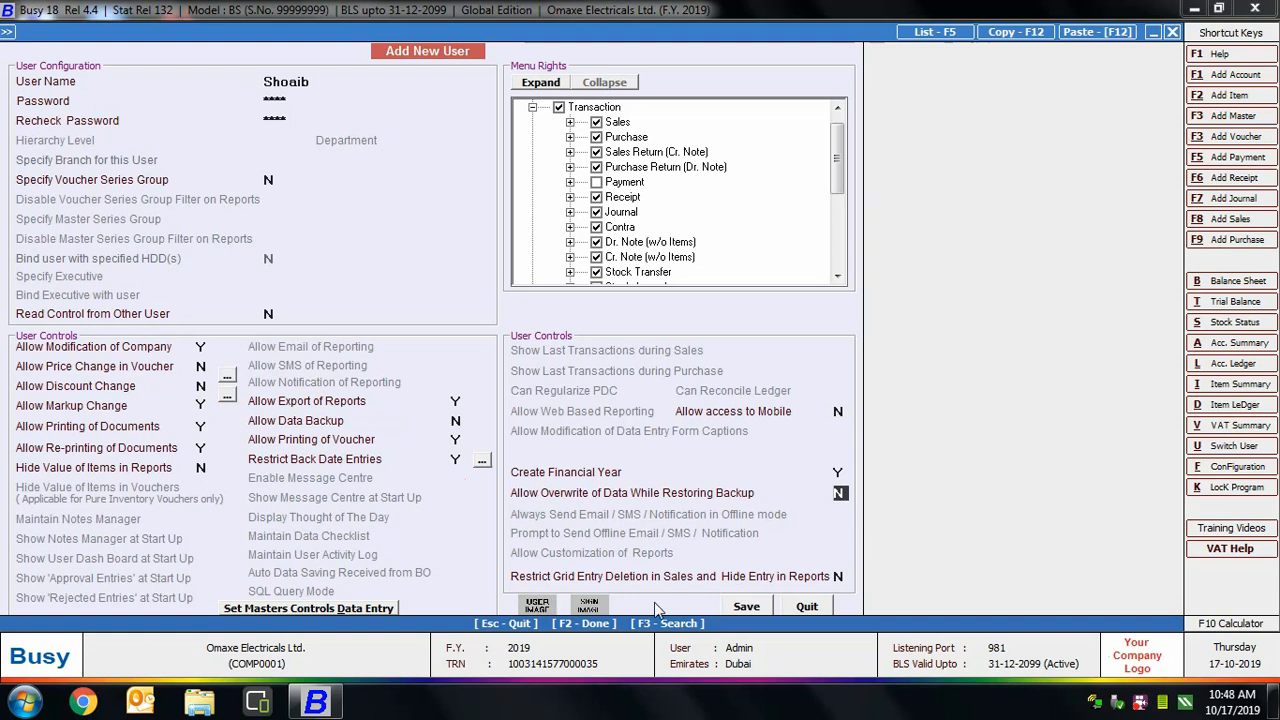
{"action": "left_click", "coordinate": [846, 576]}
{"action": "left_click", "coordinate": [222, 617]}
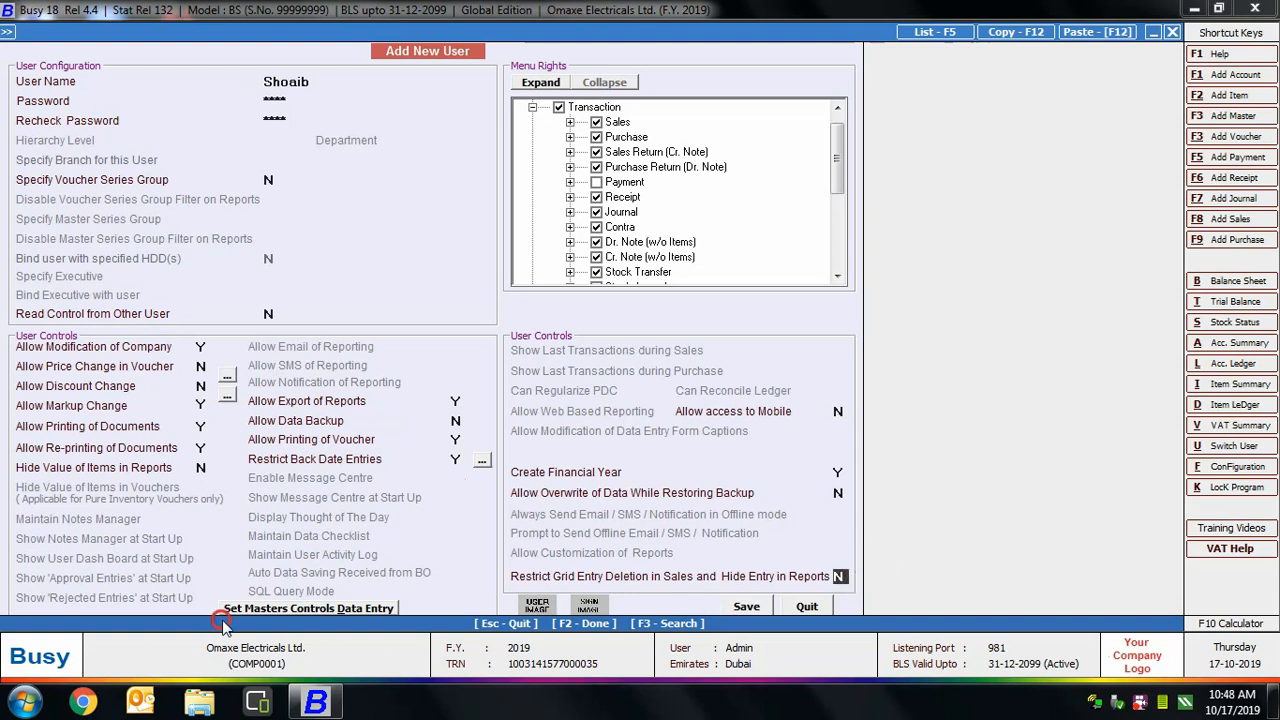
{"action": "left_click", "coordinate": [372, 612]}
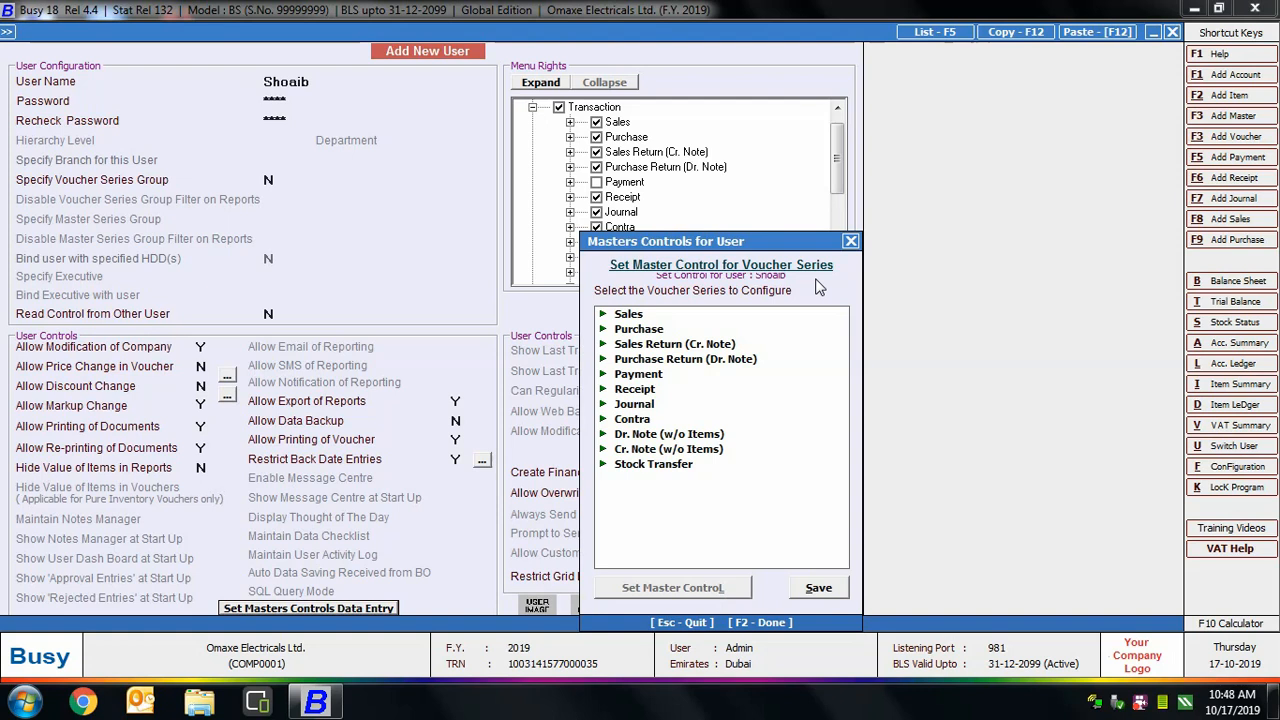
{"action": "left_click", "coordinate": [627, 316]}
{"action": "double_click", "coordinate": [627, 316]}
{"action": "left_click", "coordinate": [643, 329]}
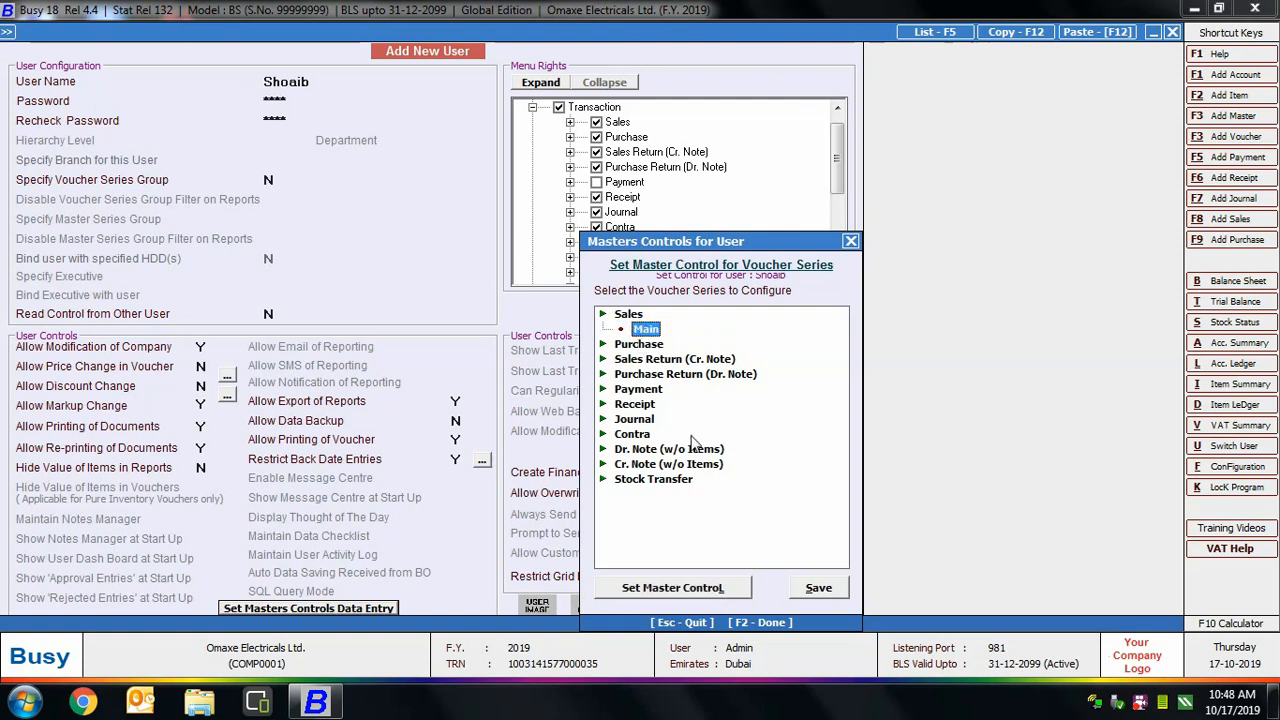
{"action": "left_click", "coordinate": [683, 590]}
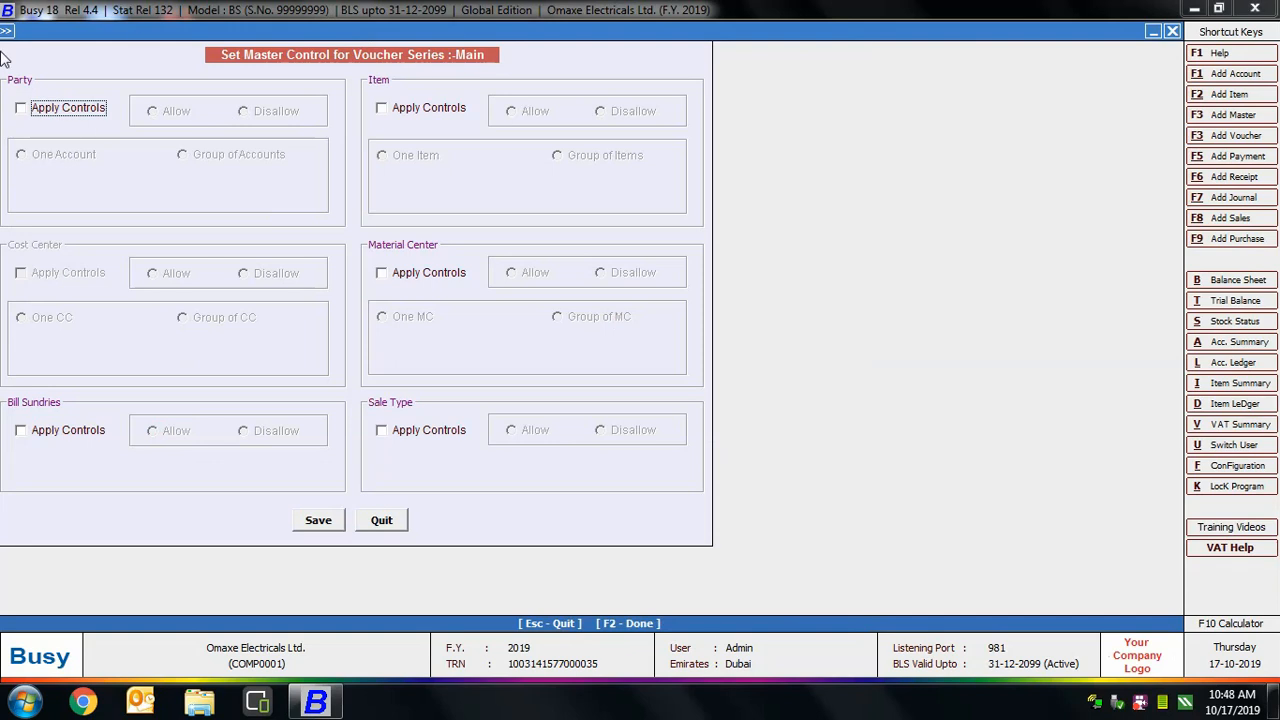
{"action": "left_click", "coordinate": [57, 110]}
{"action": "left_click", "coordinate": [189, 115]}
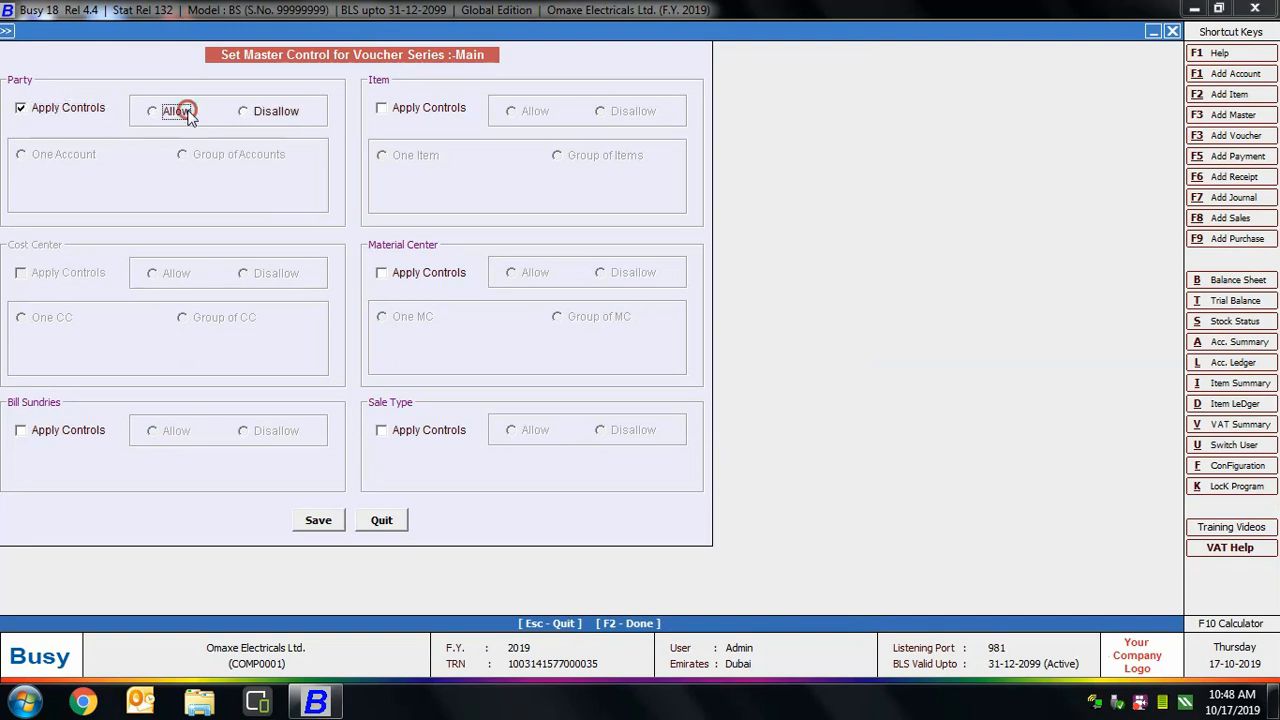
{"action": "left_click", "coordinate": [80, 158]}
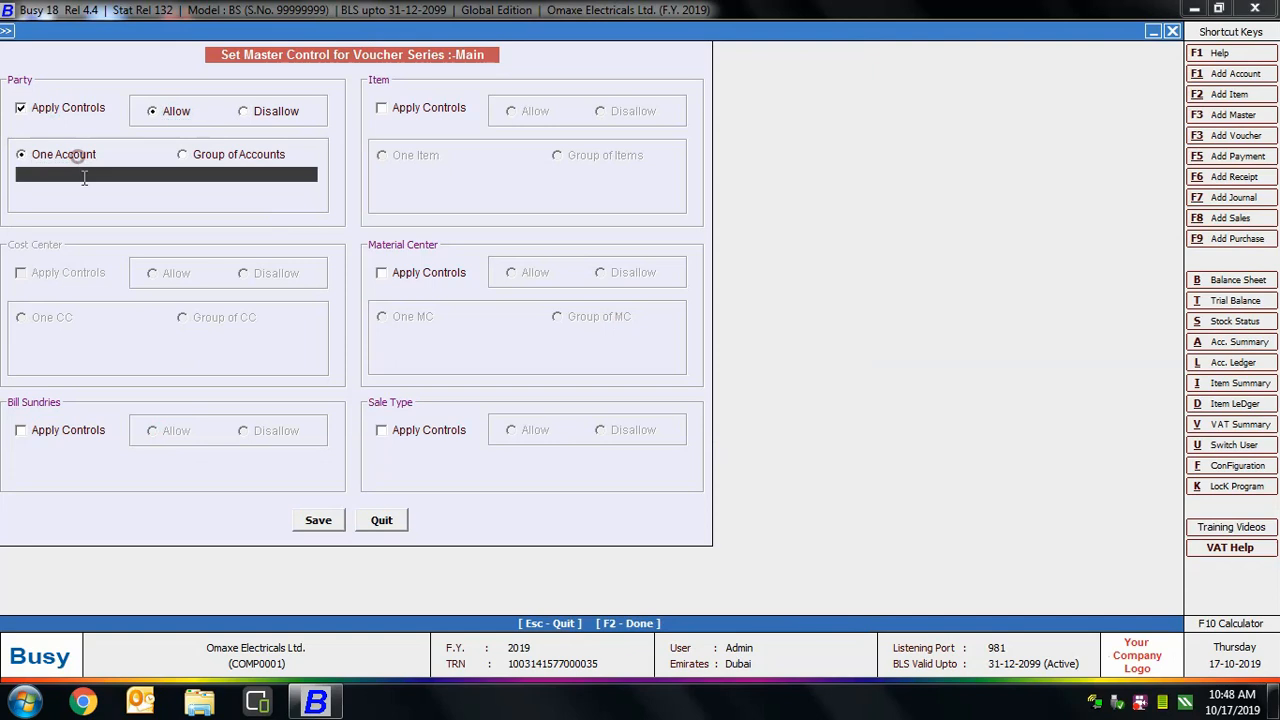
{"action": "left_click", "coordinate": [104, 176]}
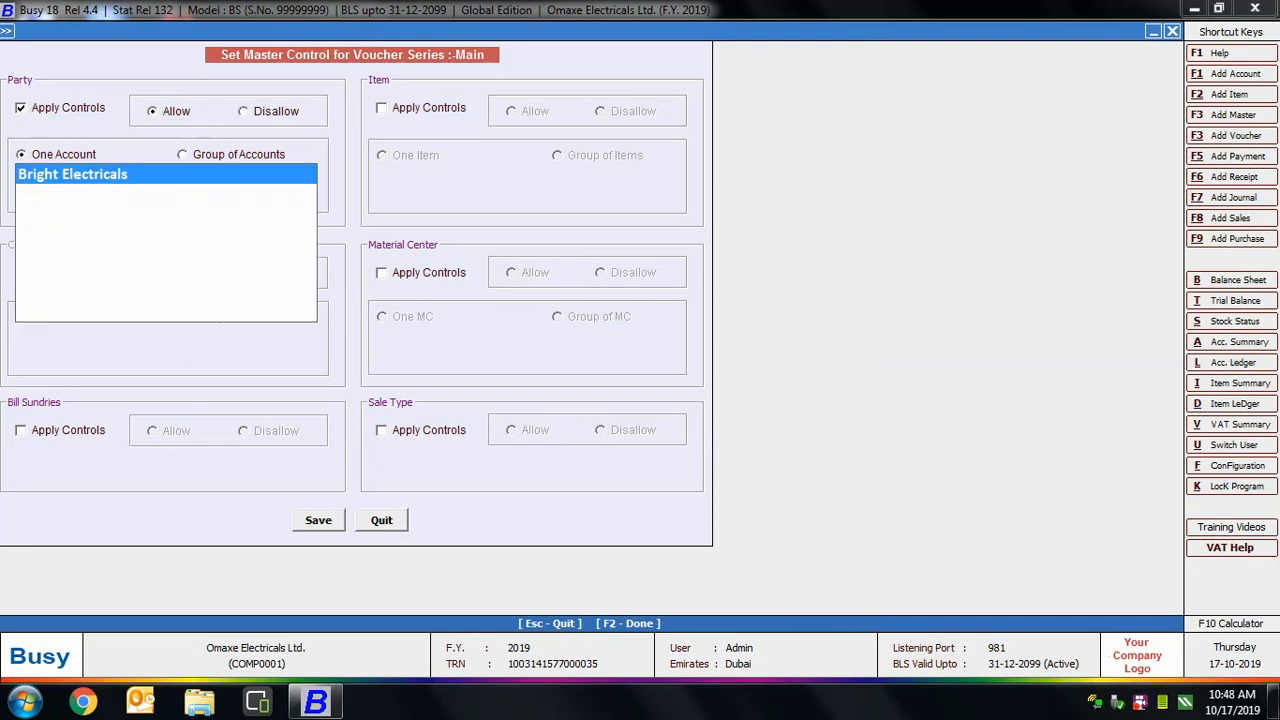
{"action": "key", "text": "Return"}
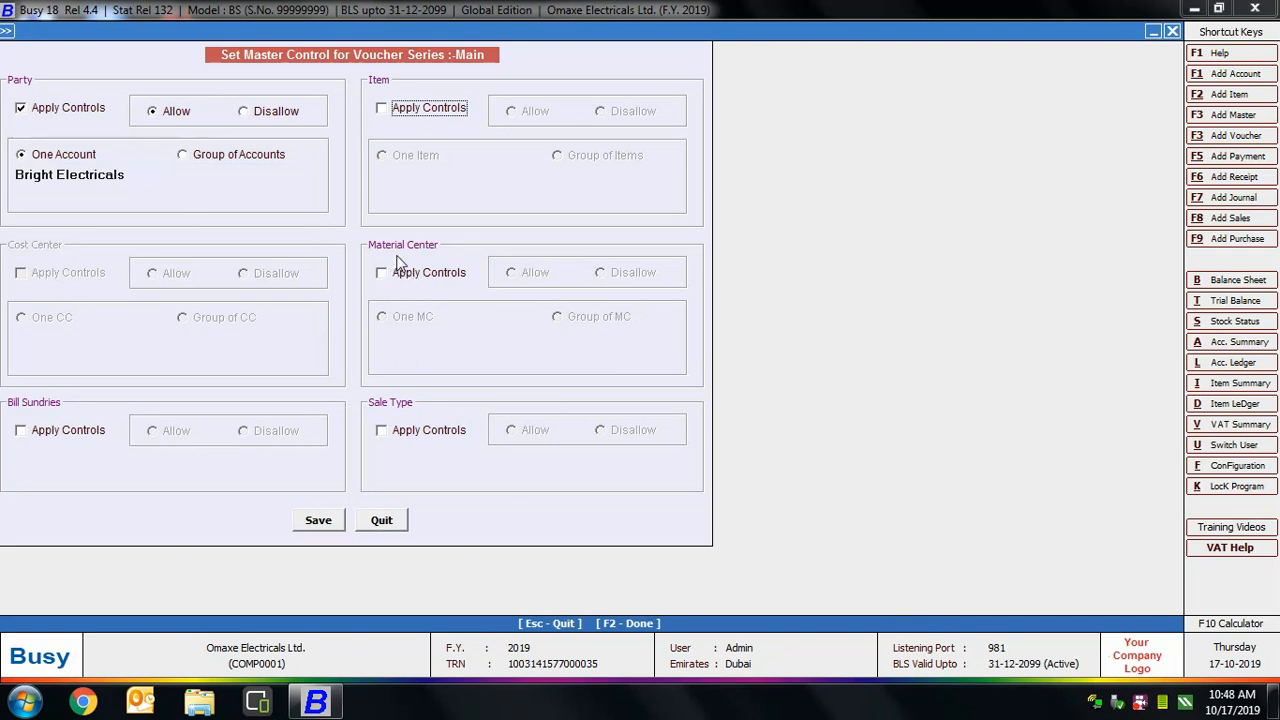
{"action": "left_click", "coordinate": [436, 277]}
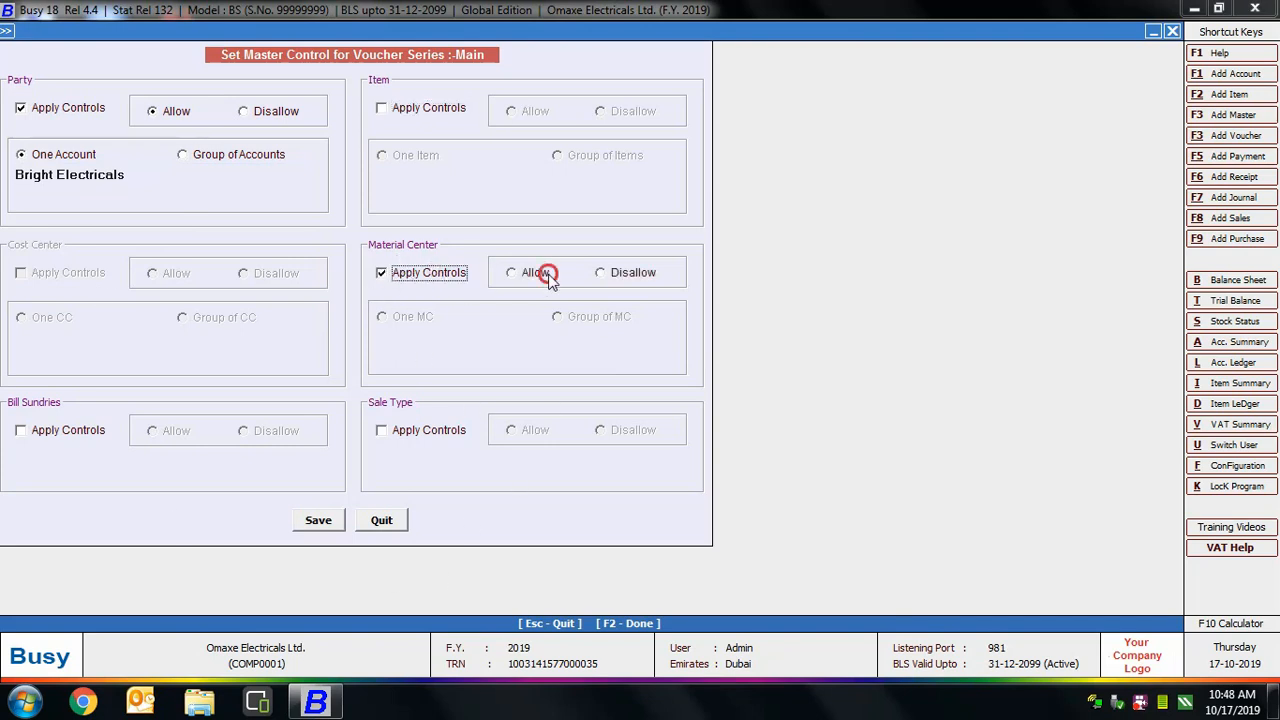
{"action": "left_click", "coordinate": [540, 272]}
{"action": "left_click", "coordinate": [431, 317]}
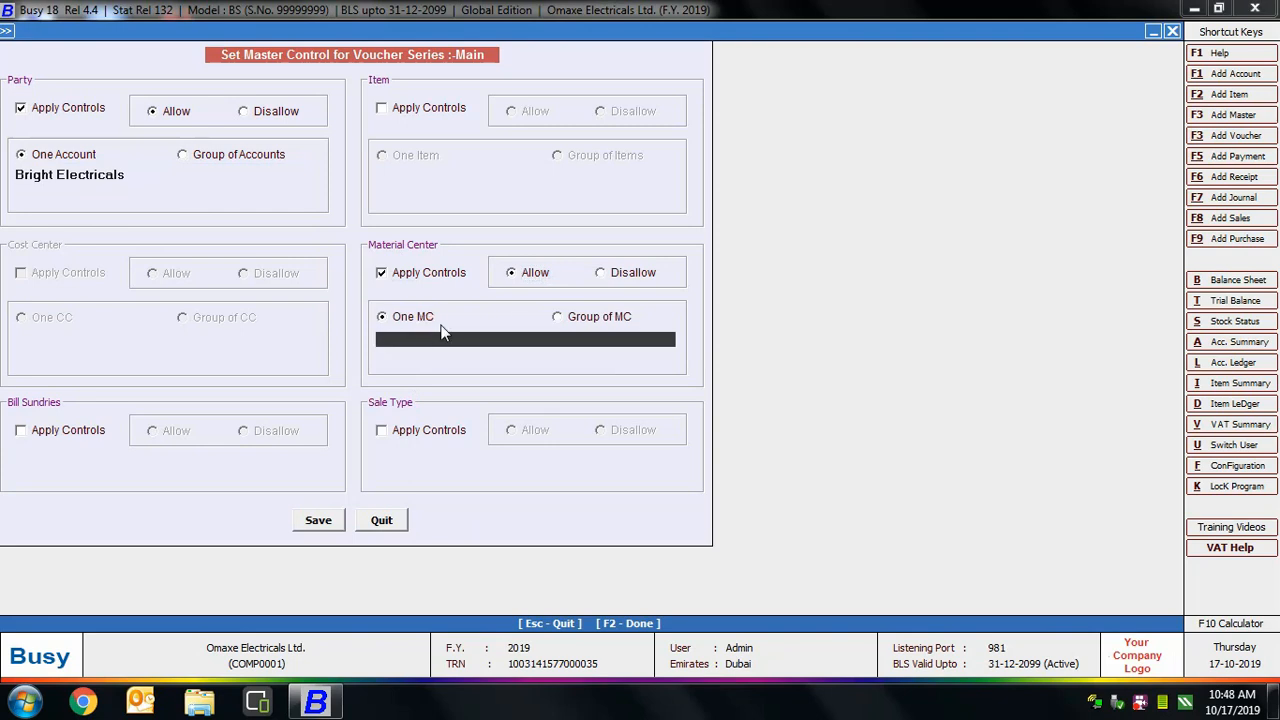
{"action": "key", "text": "space"}
{"action": "key", "text": "Return"}
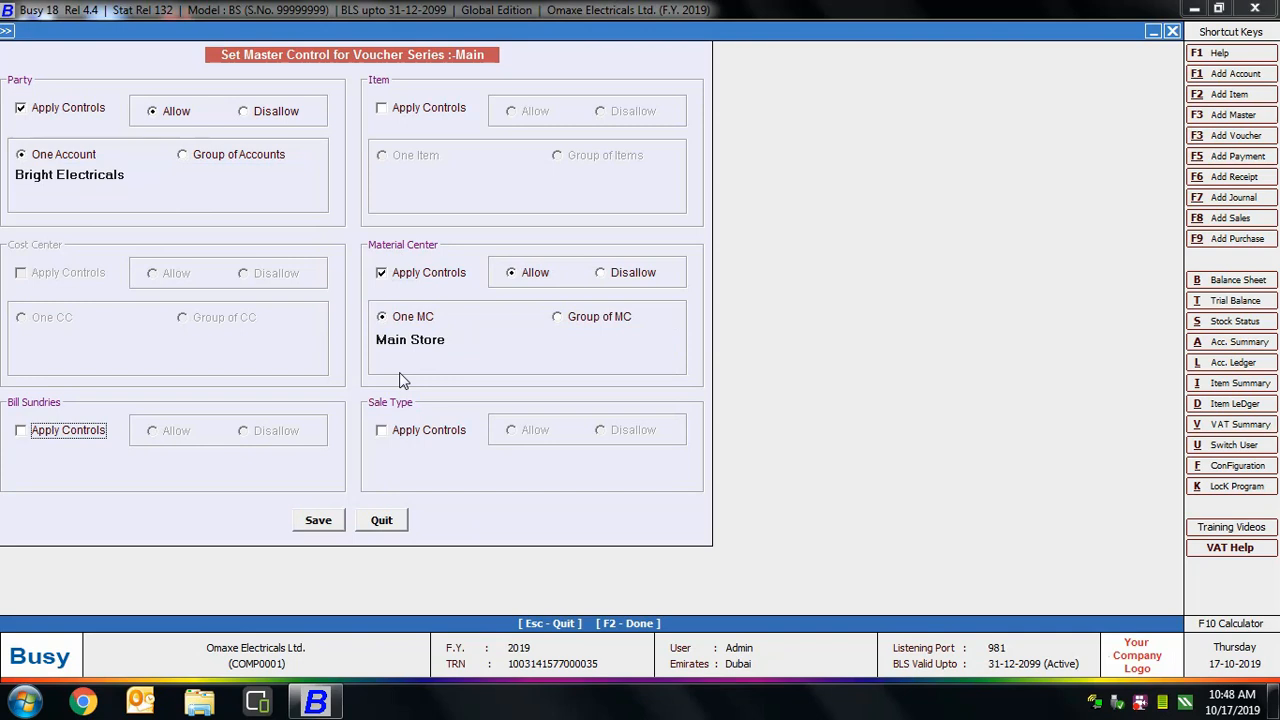
{"action": "left_click", "coordinate": [379, 316]}
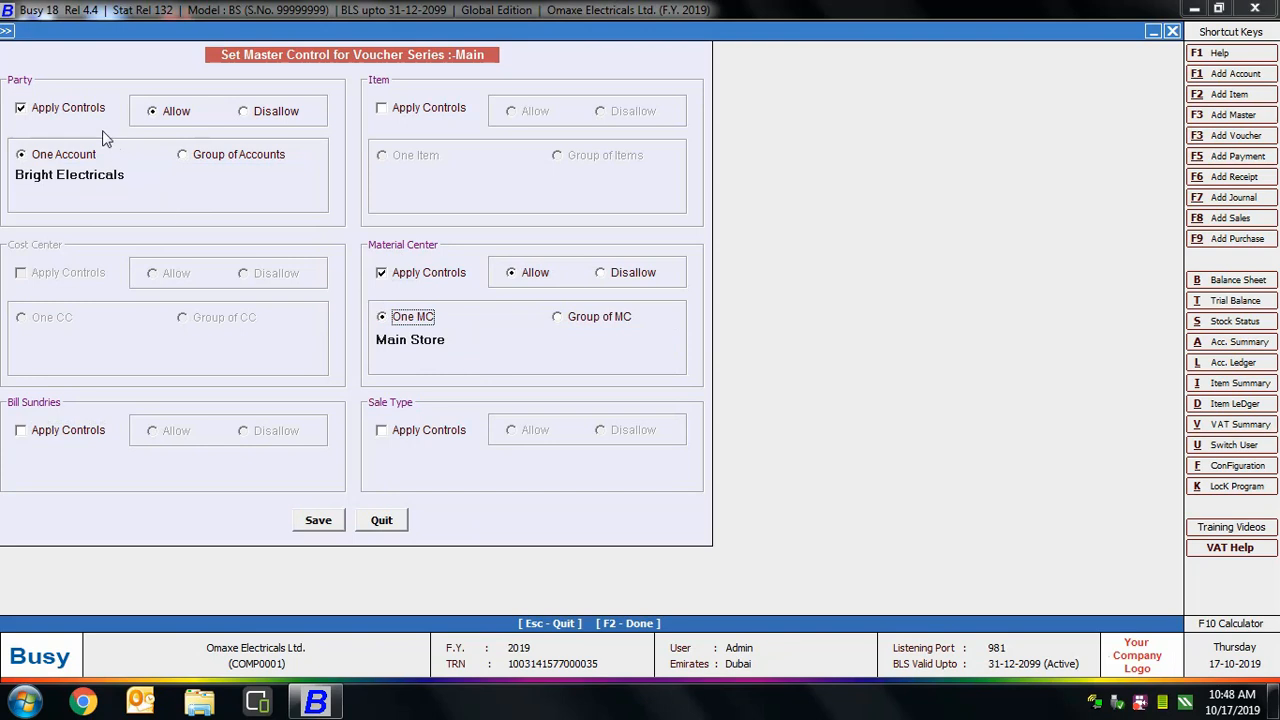
{"action": "left_click", "coordinate": [64, 108]}
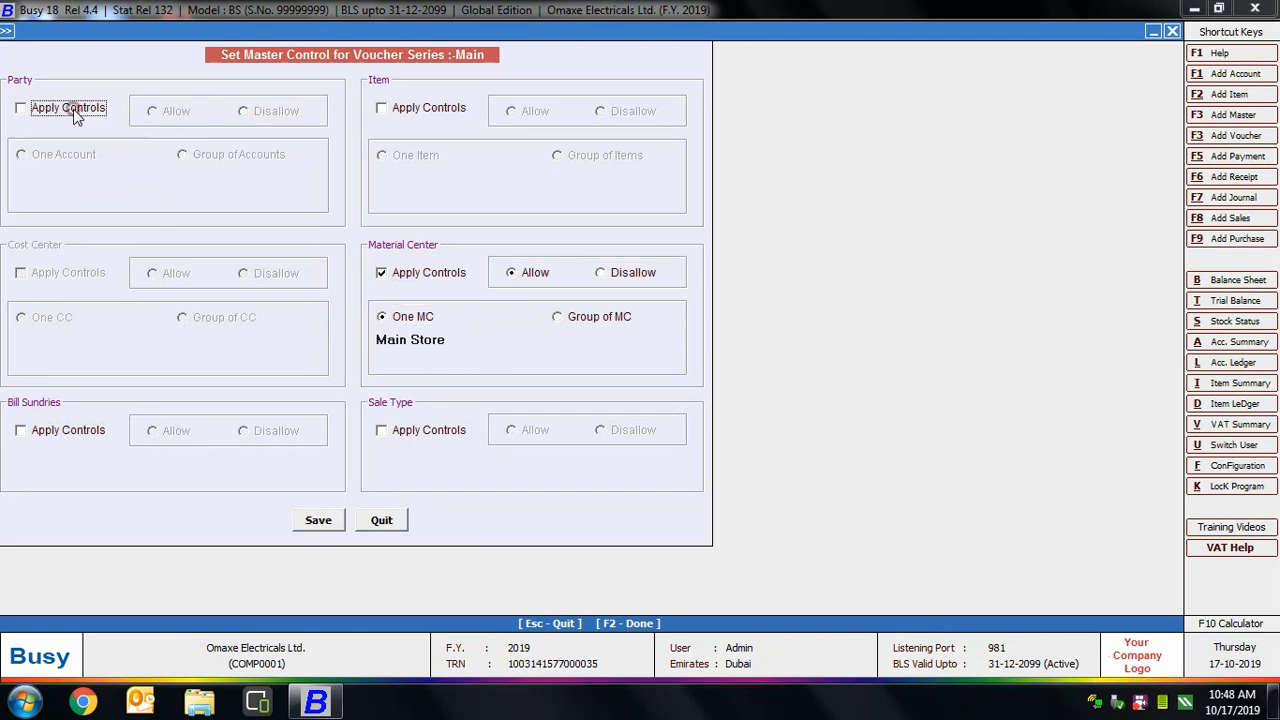
{"action": "left_click", "coordinate": [417, 272]}
{"action": "left_click", "coordinate": [329, 525]}
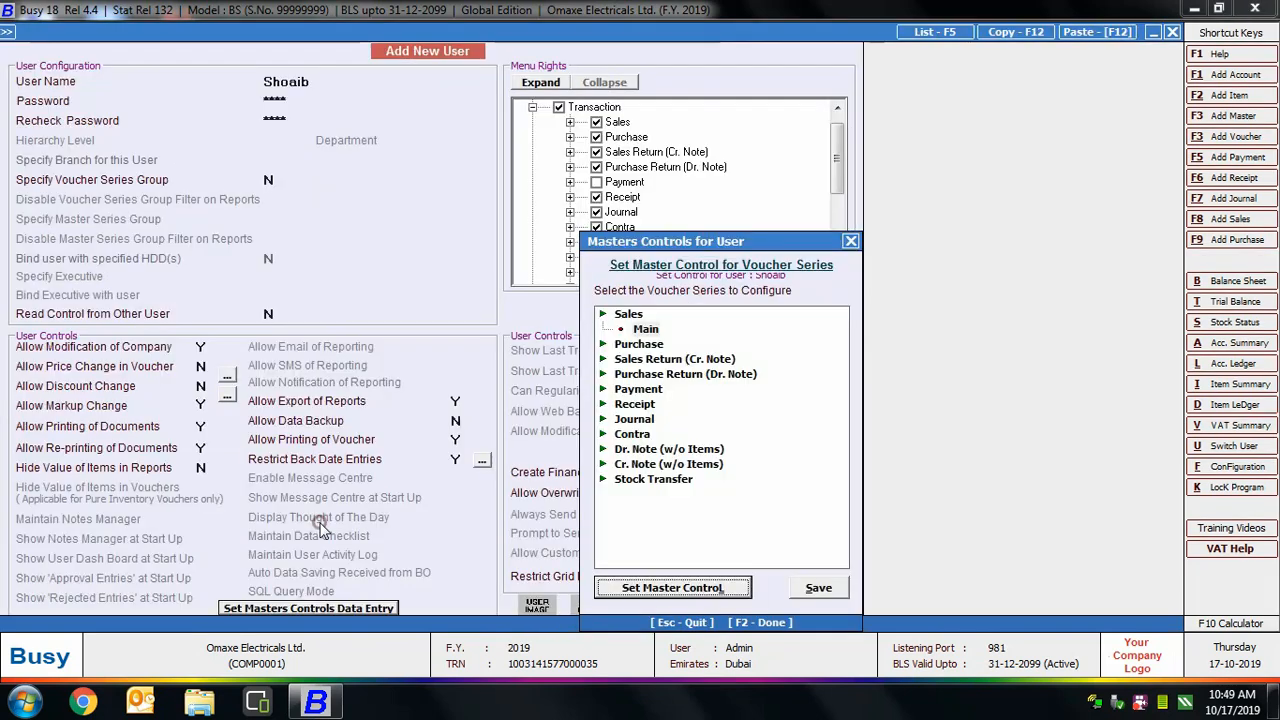
Save the master controls and new user, then enter its credentials in Switch User.
{"action": "left_click", "coordinate": [818, 588]}
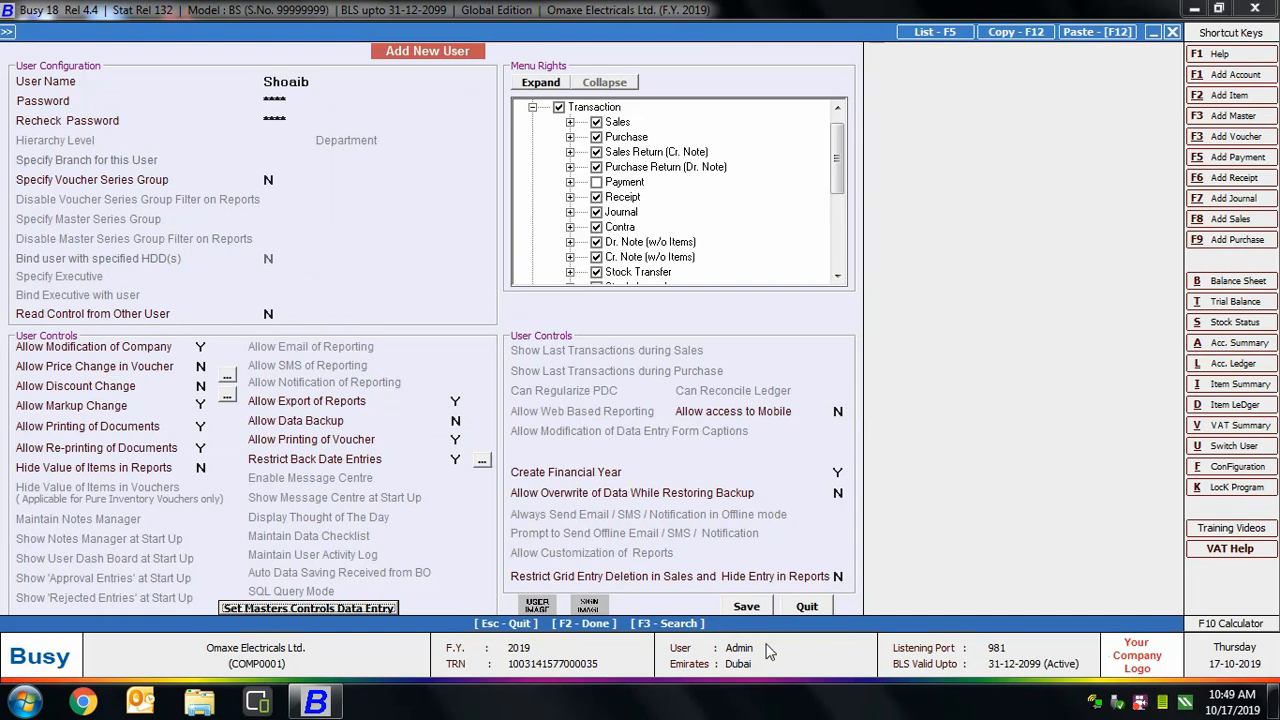
{"action": "left_click", "coordinate": [757, 608]}
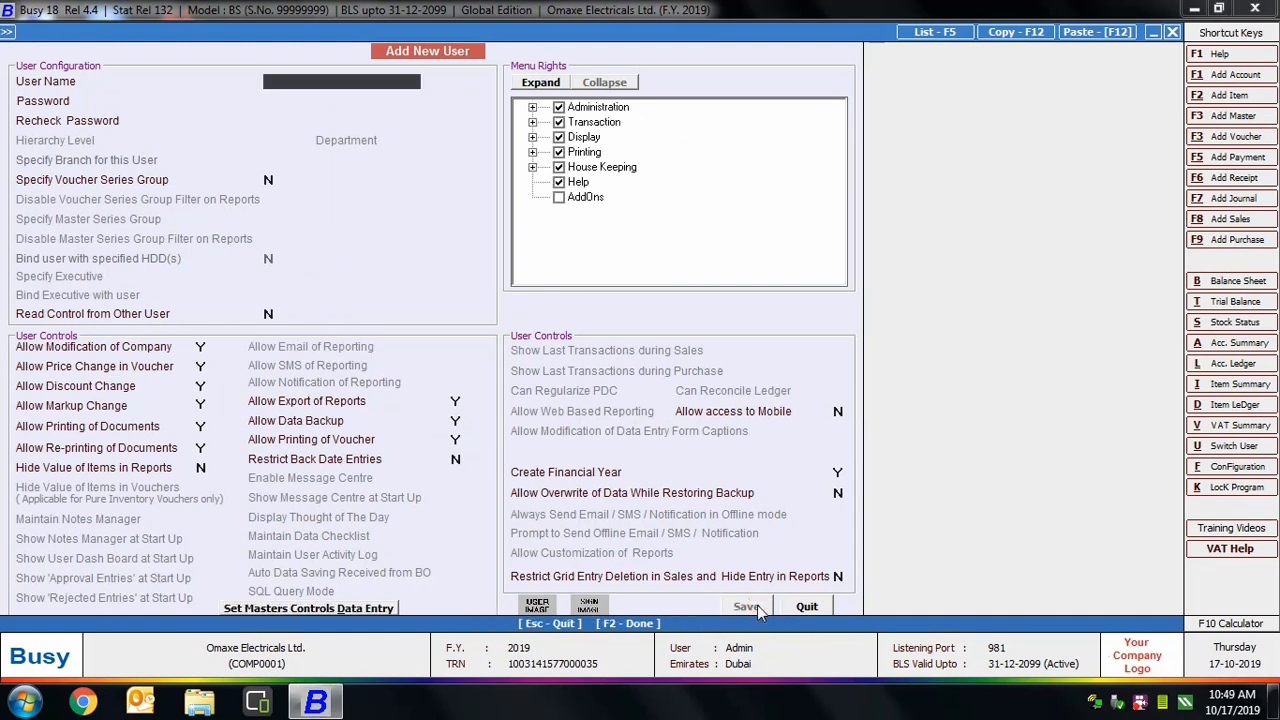
{"action": "key", "text": "Escape"}
{"action": "key", "text": "Escape"}
{"action": "key", "text": "Escape"}
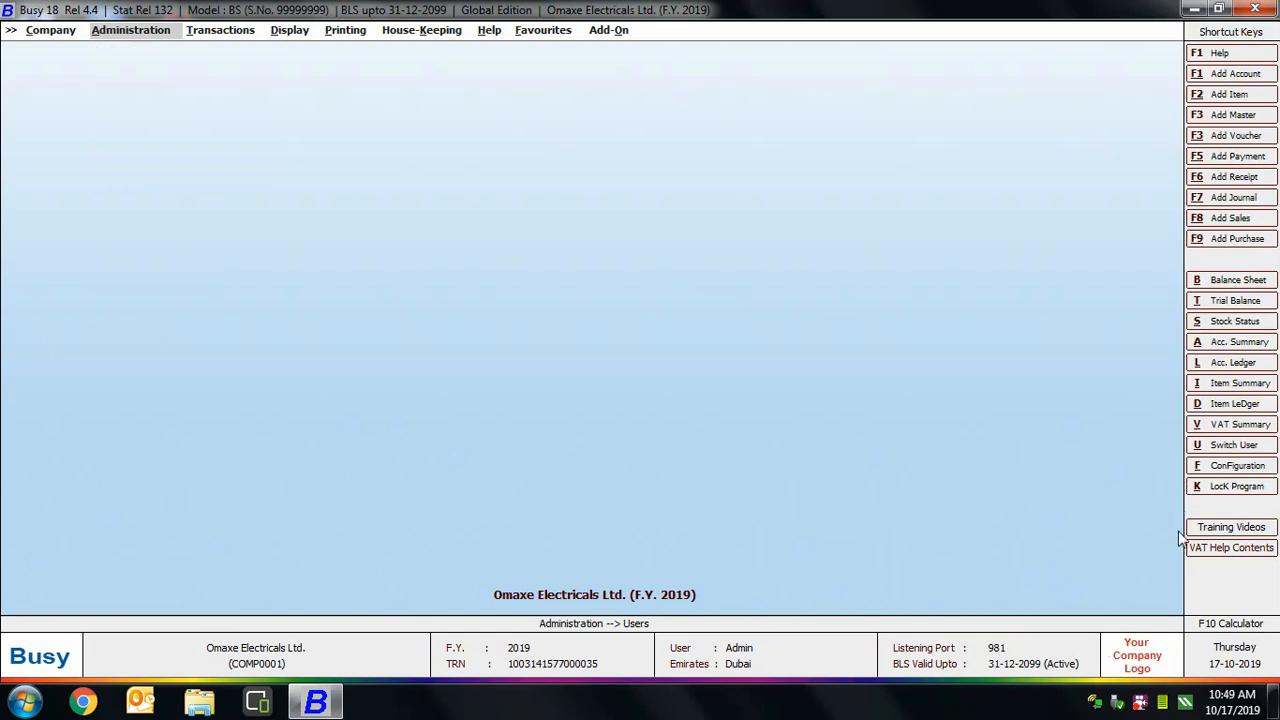
{"action": "left_click", "coordinate": [1218, 448]}
{"action": "type", "text": "sh"}
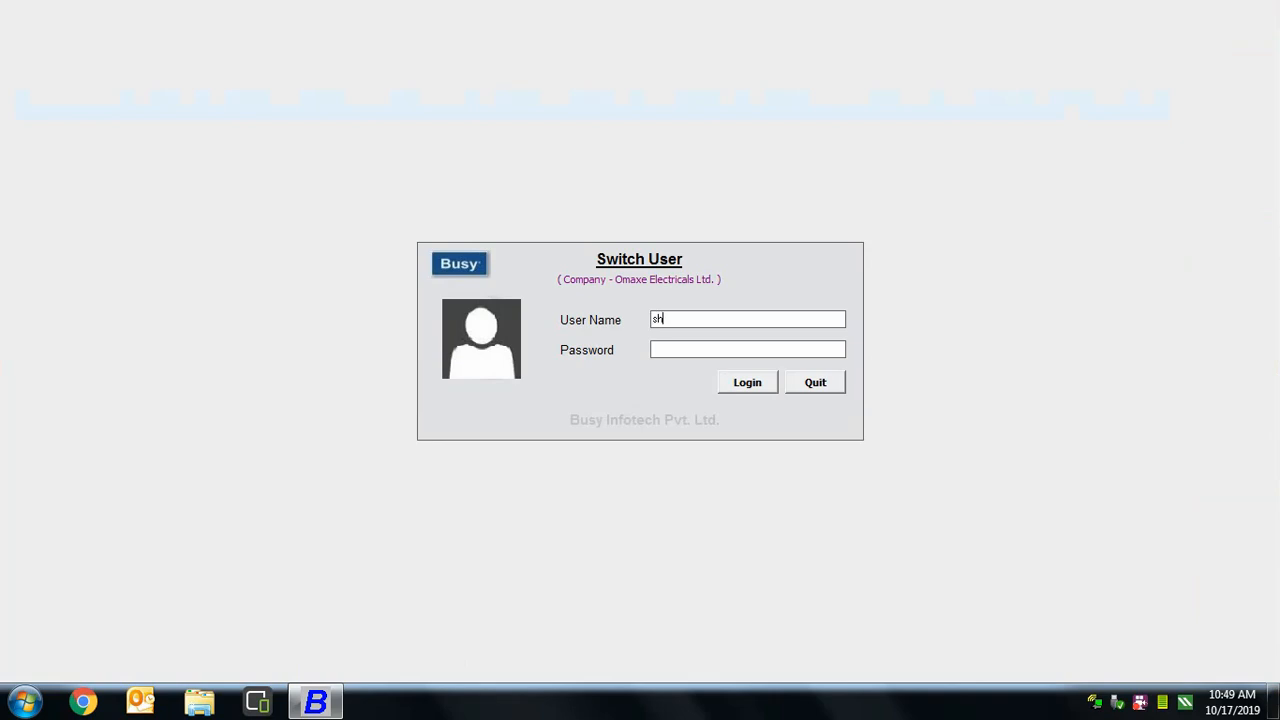
{"action": "type", "text": "oaib****"}
Log in as the new user and see a 01-01-2019 Sales voucher refused for back-dating.
{"action": "left_click", "coordinate": [730, 382]}
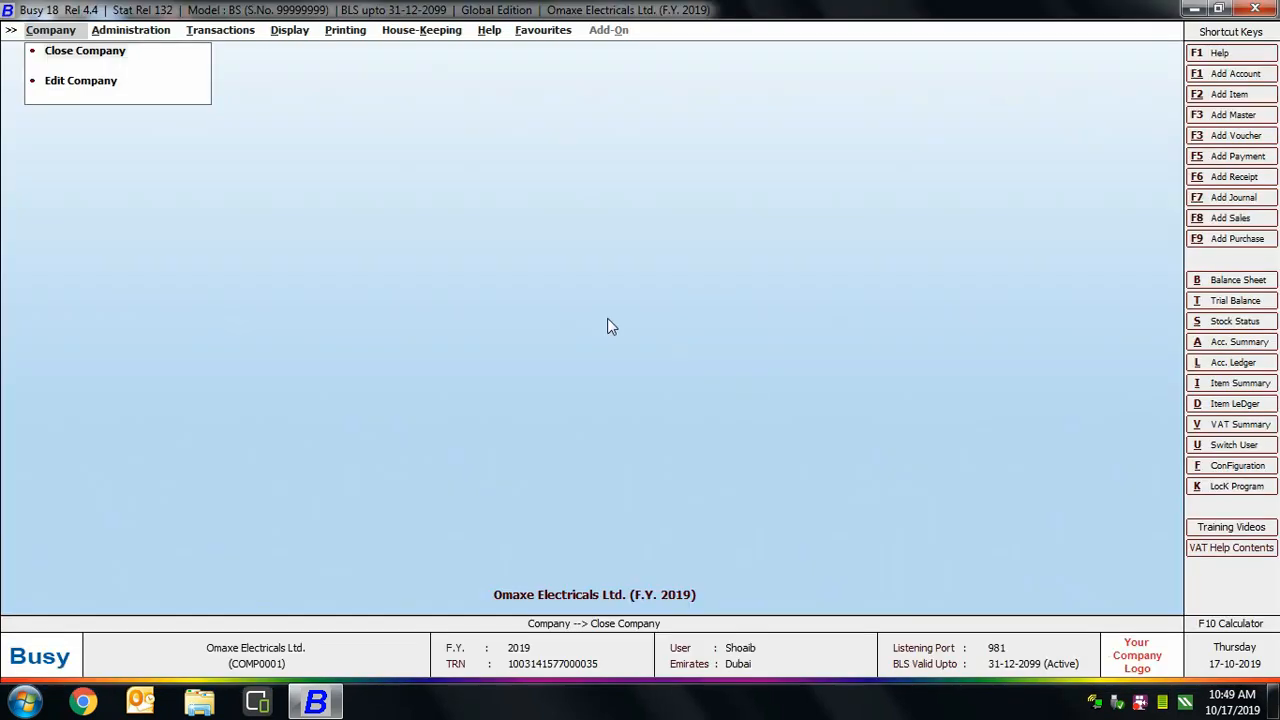
{"action": "left_click", "coordinate": [228, 32]}
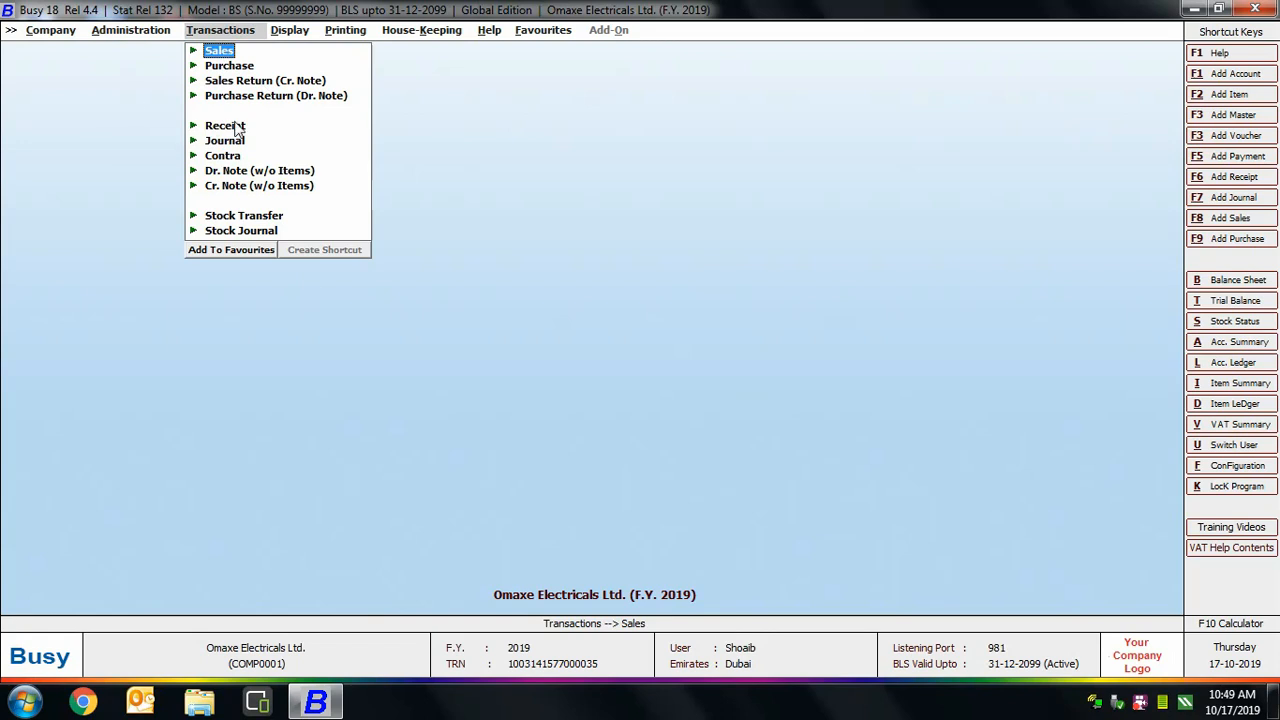
{"action": "left_click", "coordinate": [219, 50]}
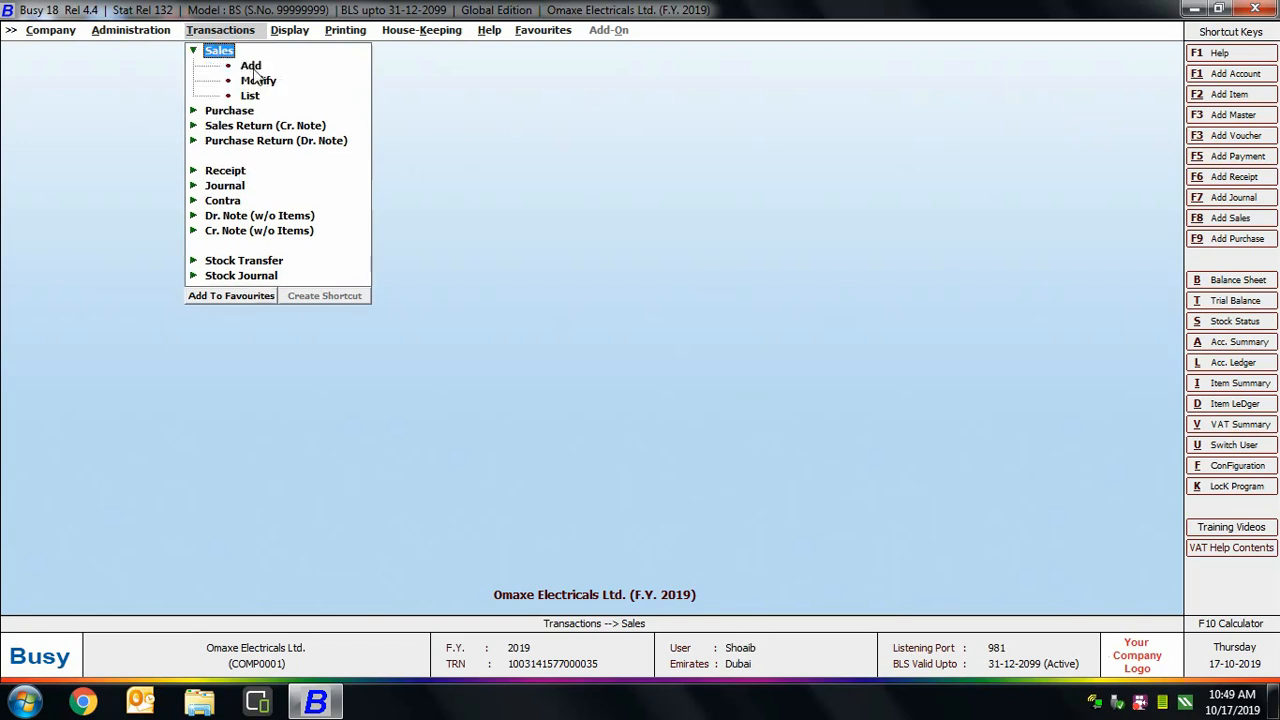
{"action": "left_click", "coordinate": [250, 66]}
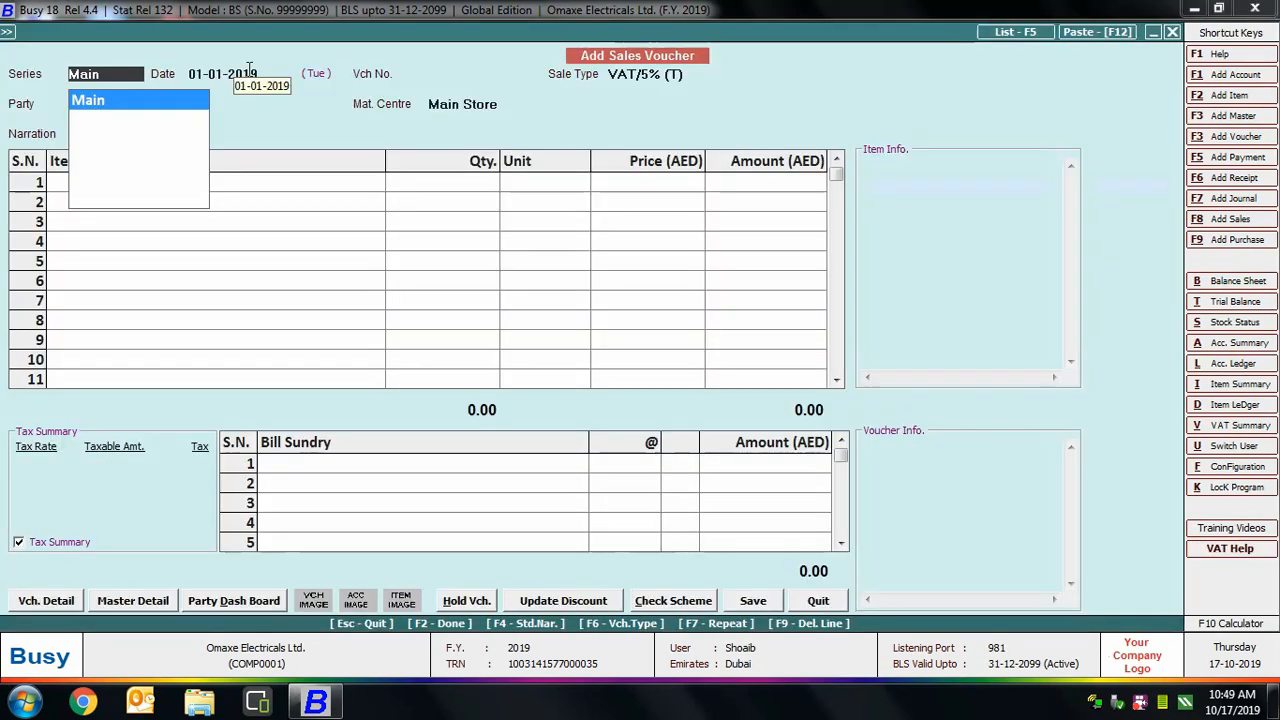
{"action": "key", "text": "Return"}
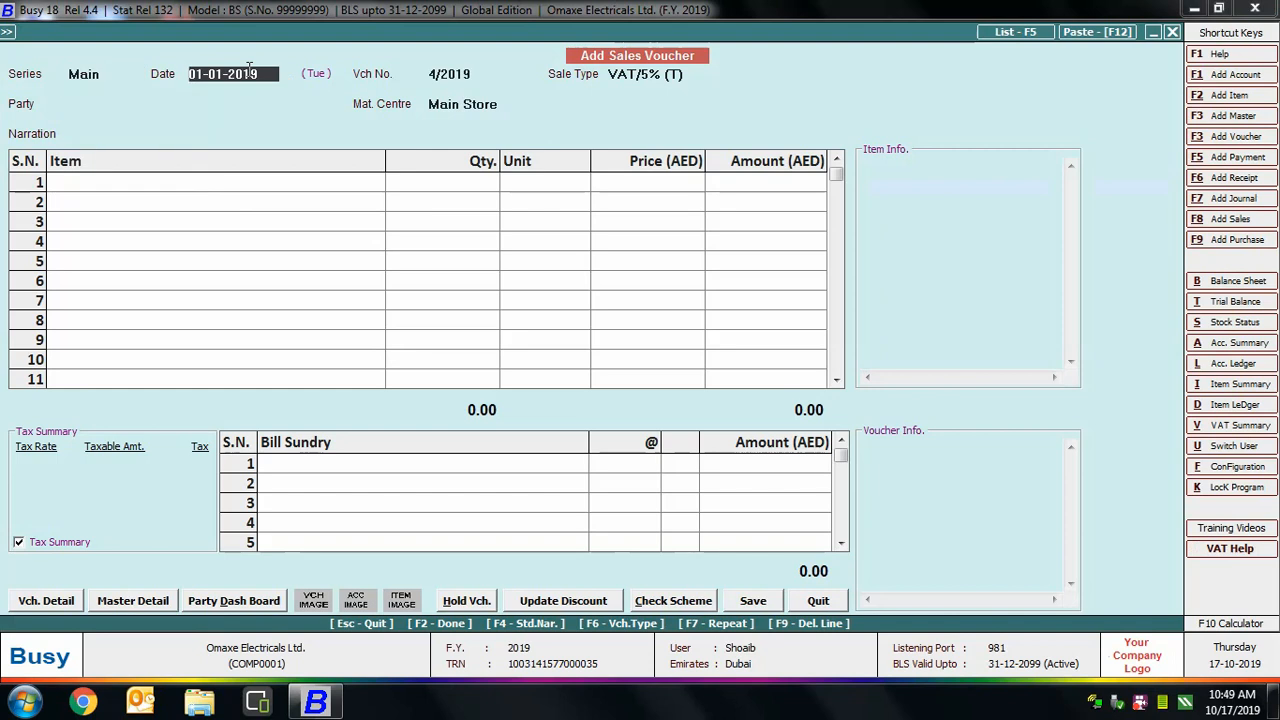
{"action": "key", "text": "Return"}
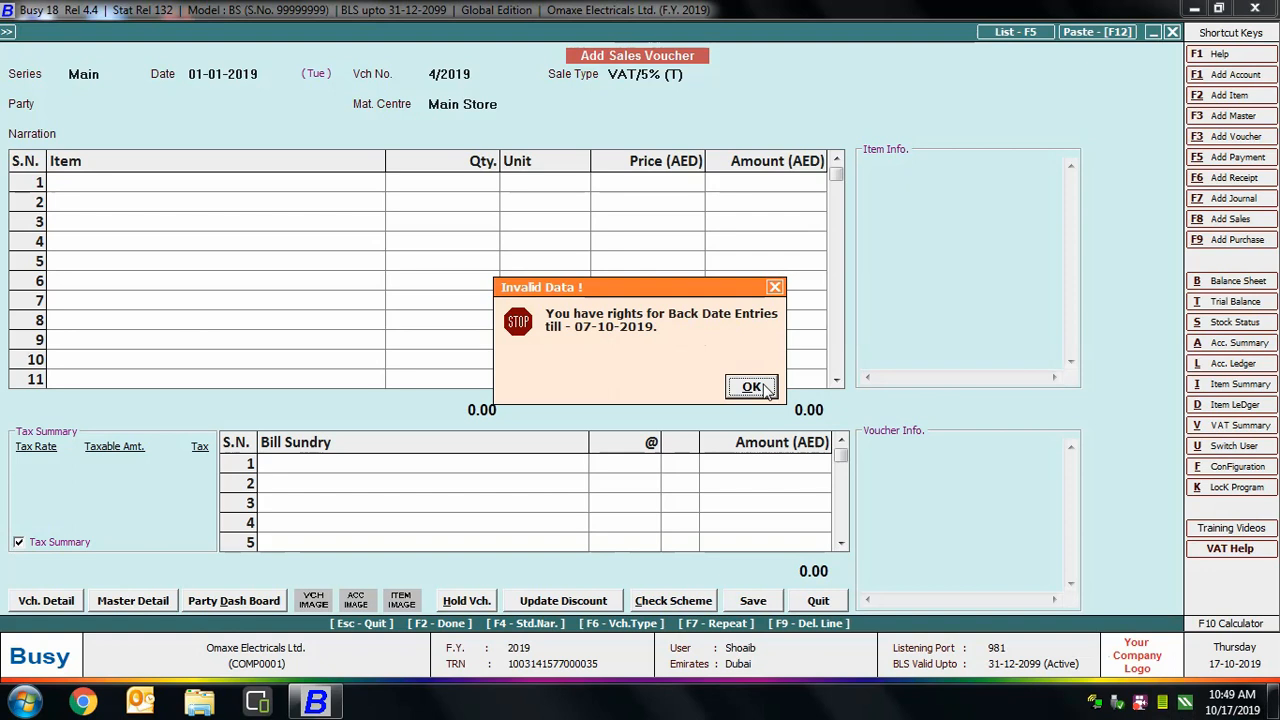
{"action": "left_click", "coordinate": [733, 391]}
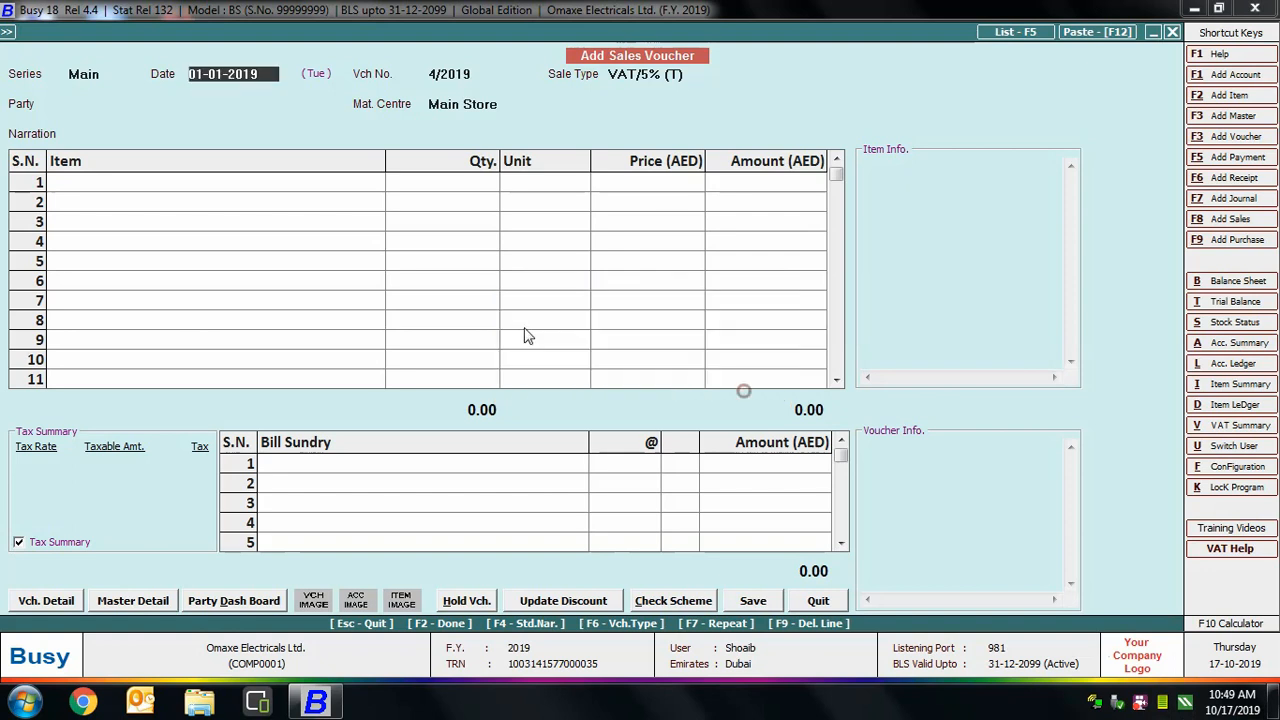
Abandon the new sales voucher and choose Sales > Modify instead.
{"action": "key", "text": "Escape"}
{"action": "key", "text": "Return"}
{"action": "left_click", "coordinate": [266, 79]}
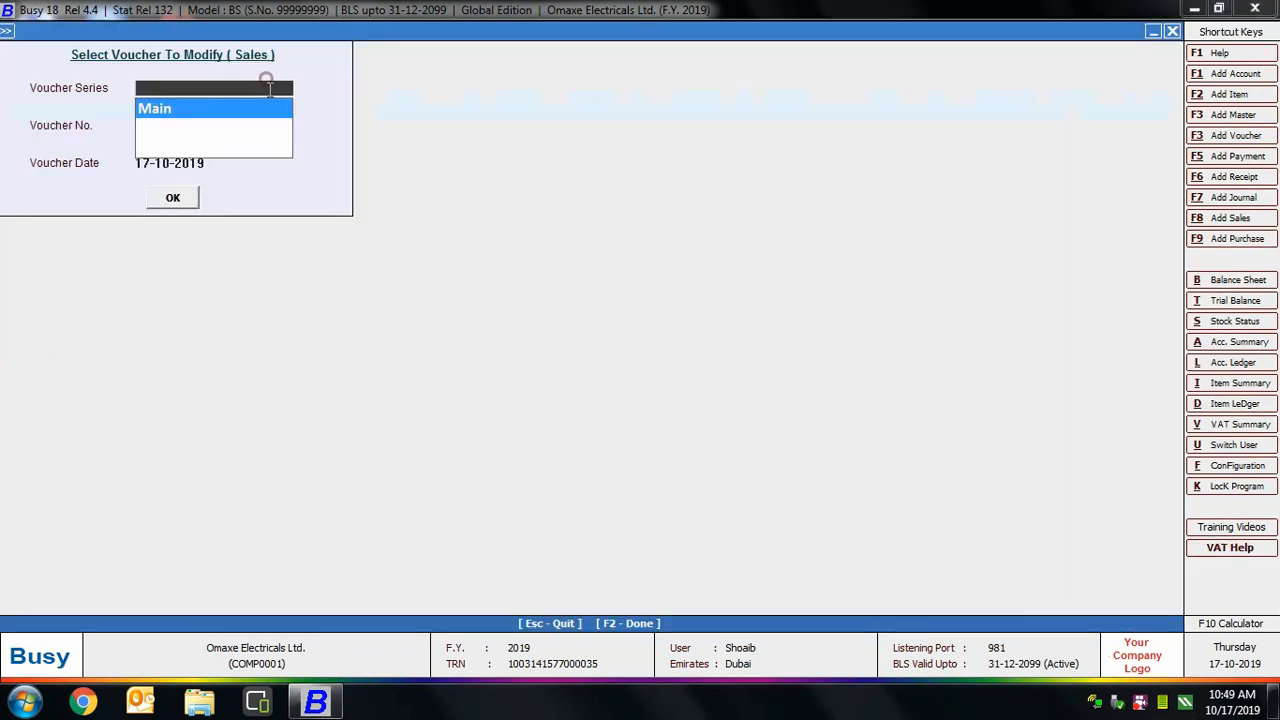
Open Main-series sales voucher 3/2019, attempt changing the TV's 2,200.00 price, dismiss the refusal, and exit.
{"action": "left_click", "coordinate": [174, 197]}
{"action": "left_click", "coordinate": [174, 197]}
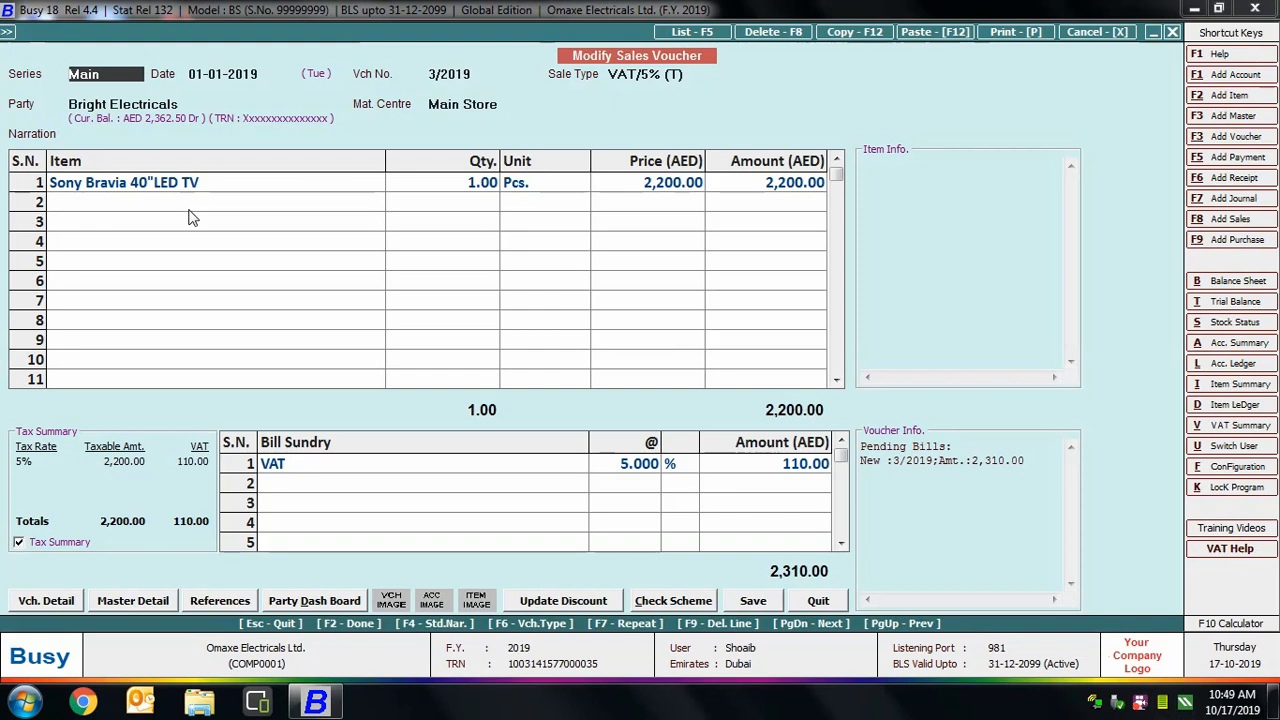
{"action": "left_click", "coordinate": [475, 184]}
{"action": "left_click", "coordinate": [672, 188]}
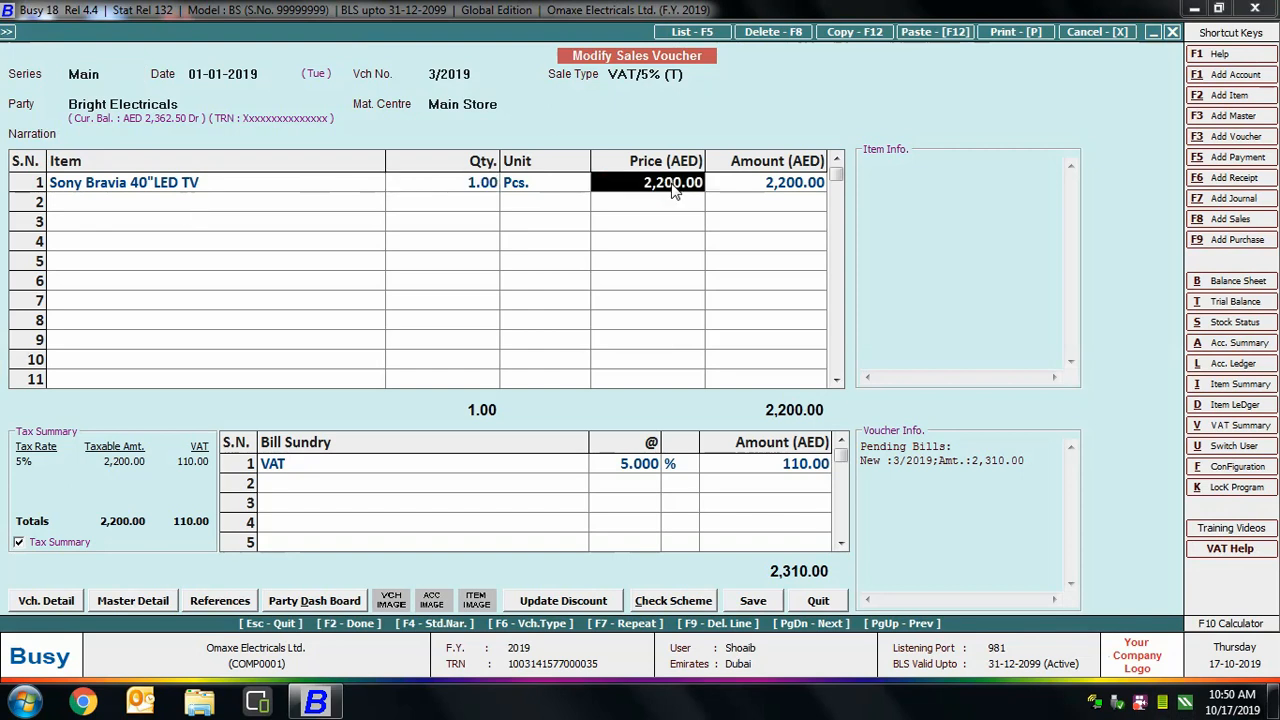
{"action": "key", "text": "Return"}
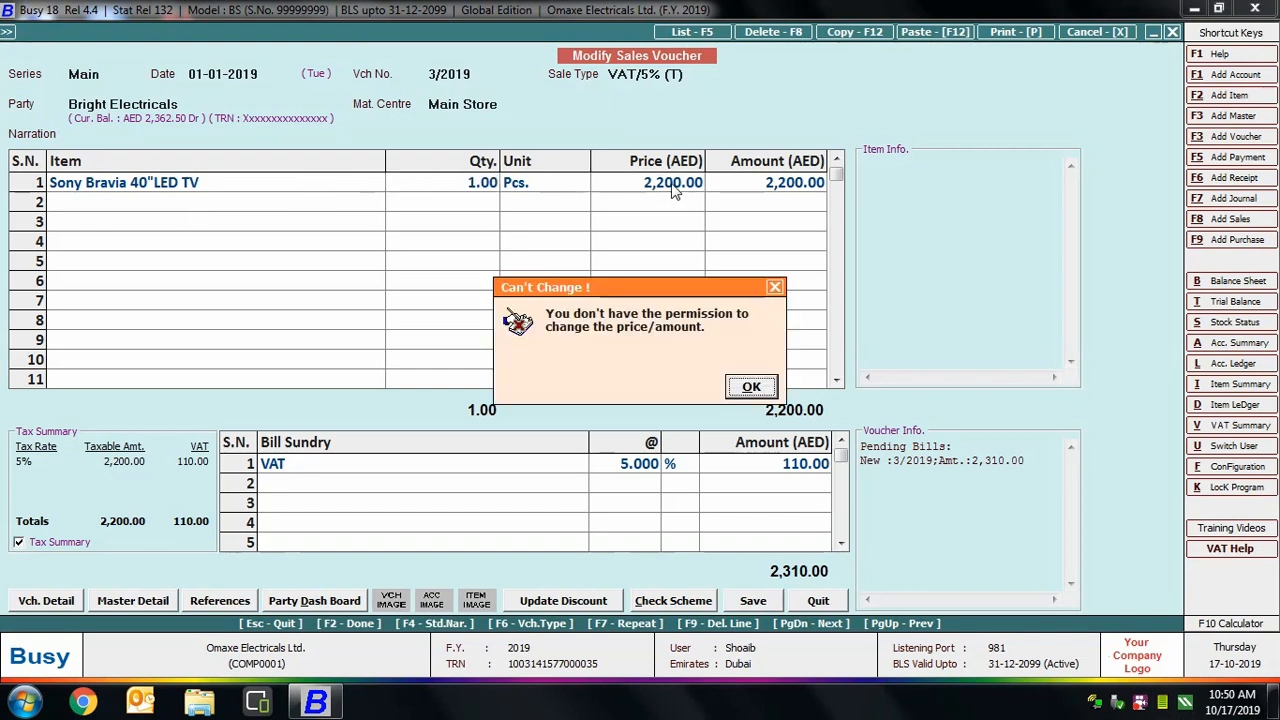
{"action": "left_click", "coordinate": [752, 388]}
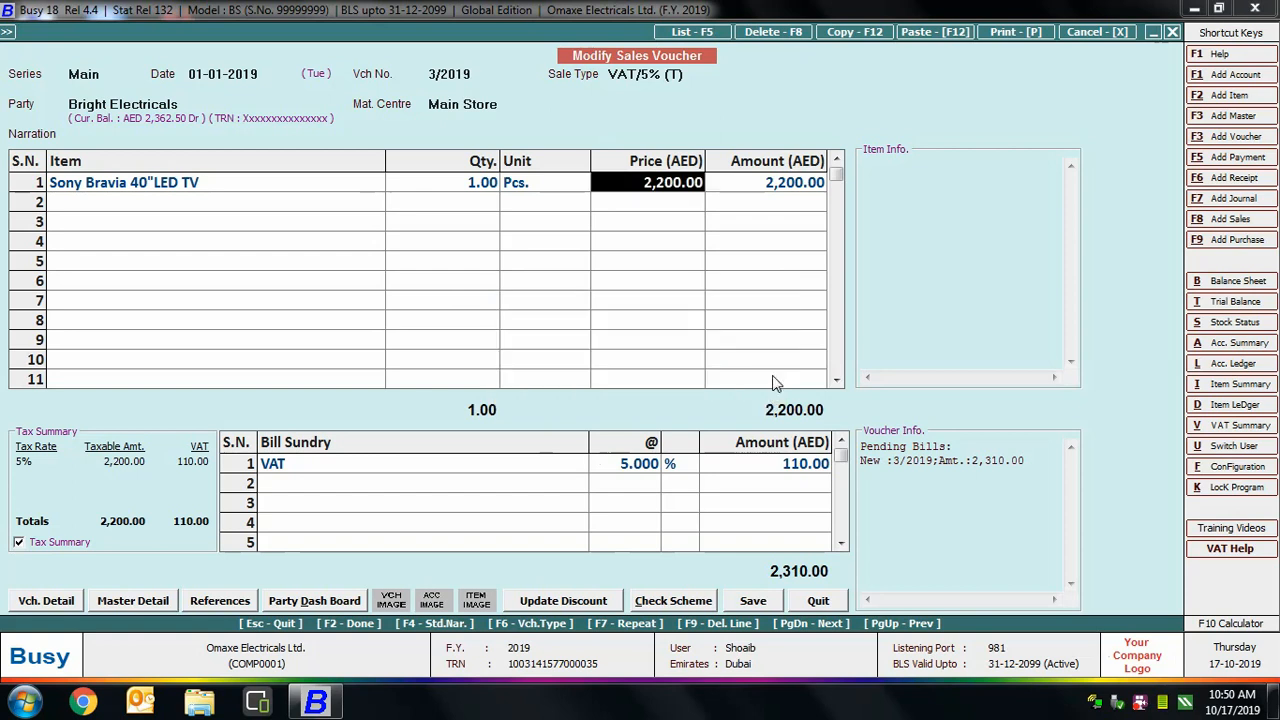
{"action": "key", "text": "Escape"}
{"action": "key", "text": "Return"}
{"action": "key", "text": "Escape"}
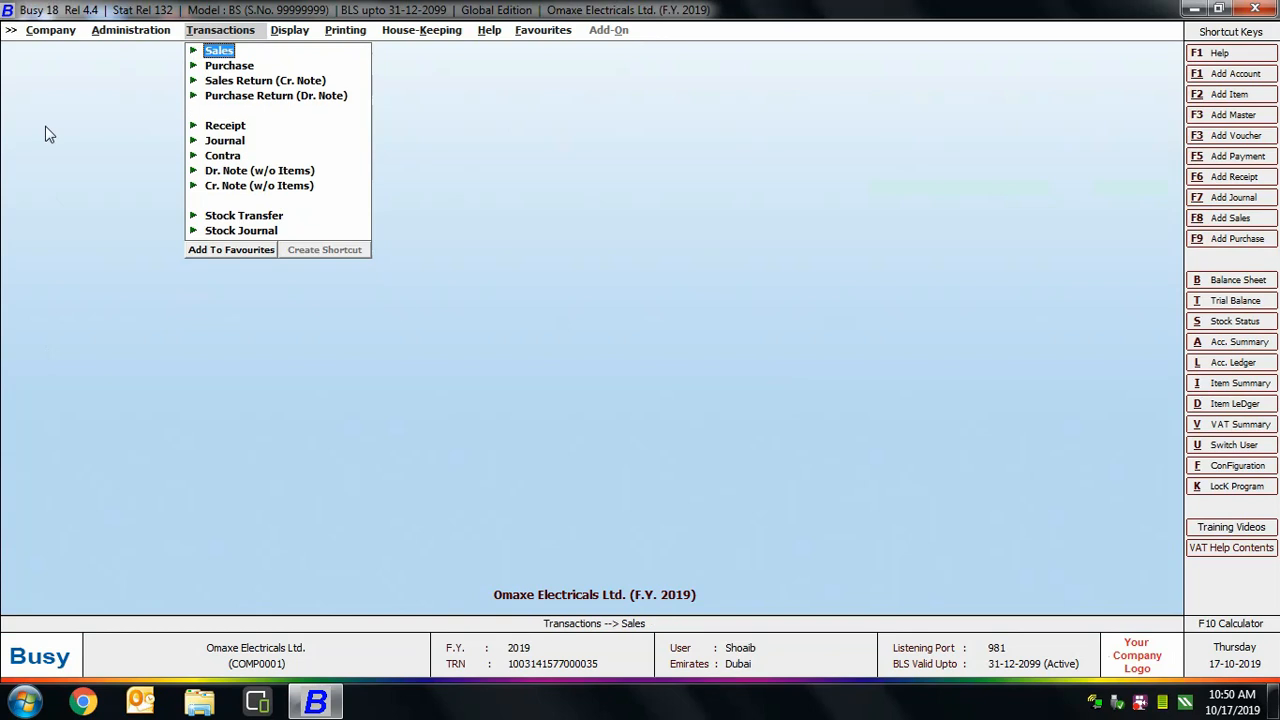
Close the company and start a data backup of Omaxe Electricals Ltd.
{"action": "left_click", "coordinate": [60, 34]}
{"action": "left_click", "coordinate": [60, 50]}
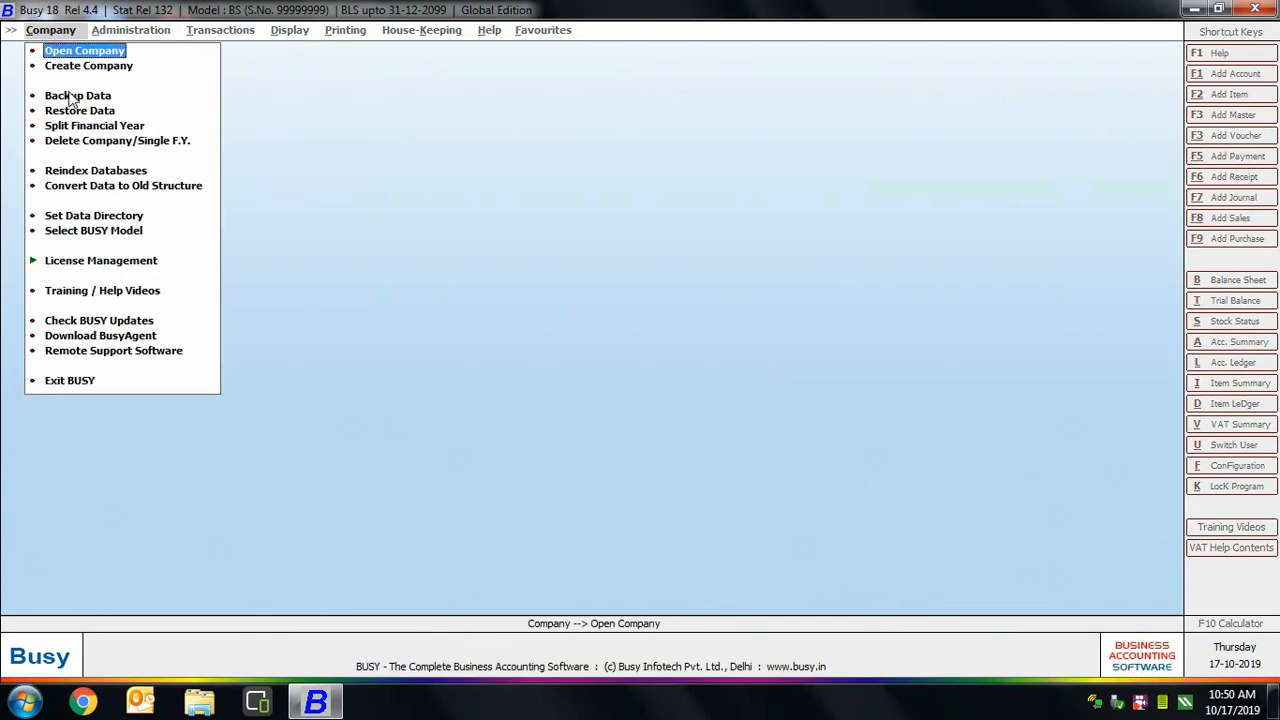
{"action": "left_click", "coordinate": [70, 97]}
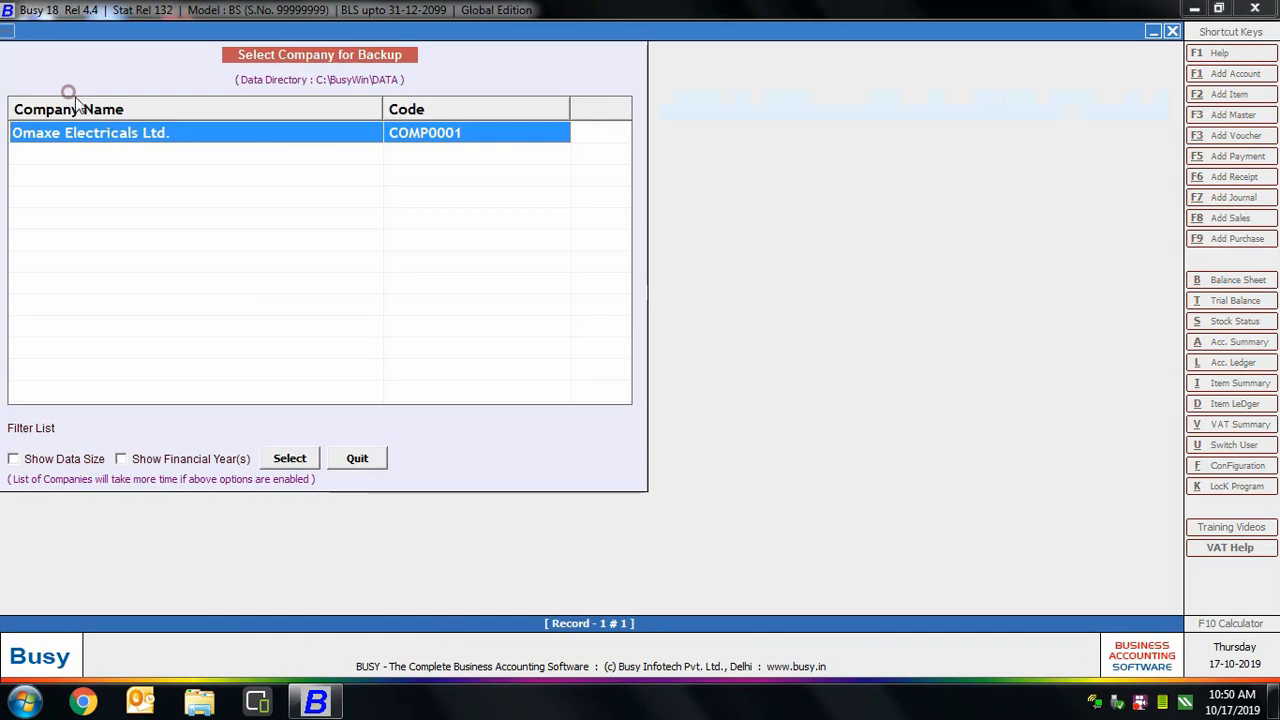
{"action": "left_click", "coordinate": [296, 458]}
Log in as the new user, dismiss the backup refusal, and advance the slides.
{"action": "type", "text": "Shoaib"}
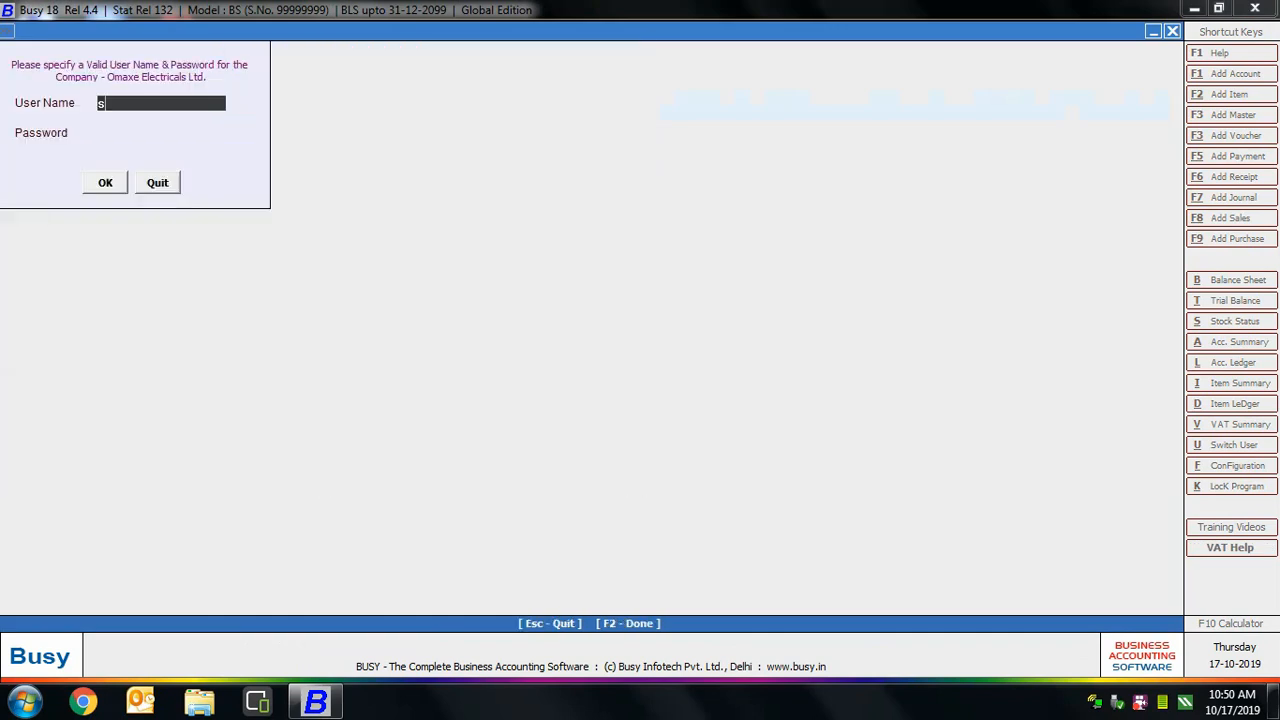
{"action": "key", "text": "Return"}
{"action": "type", "text": "***"}
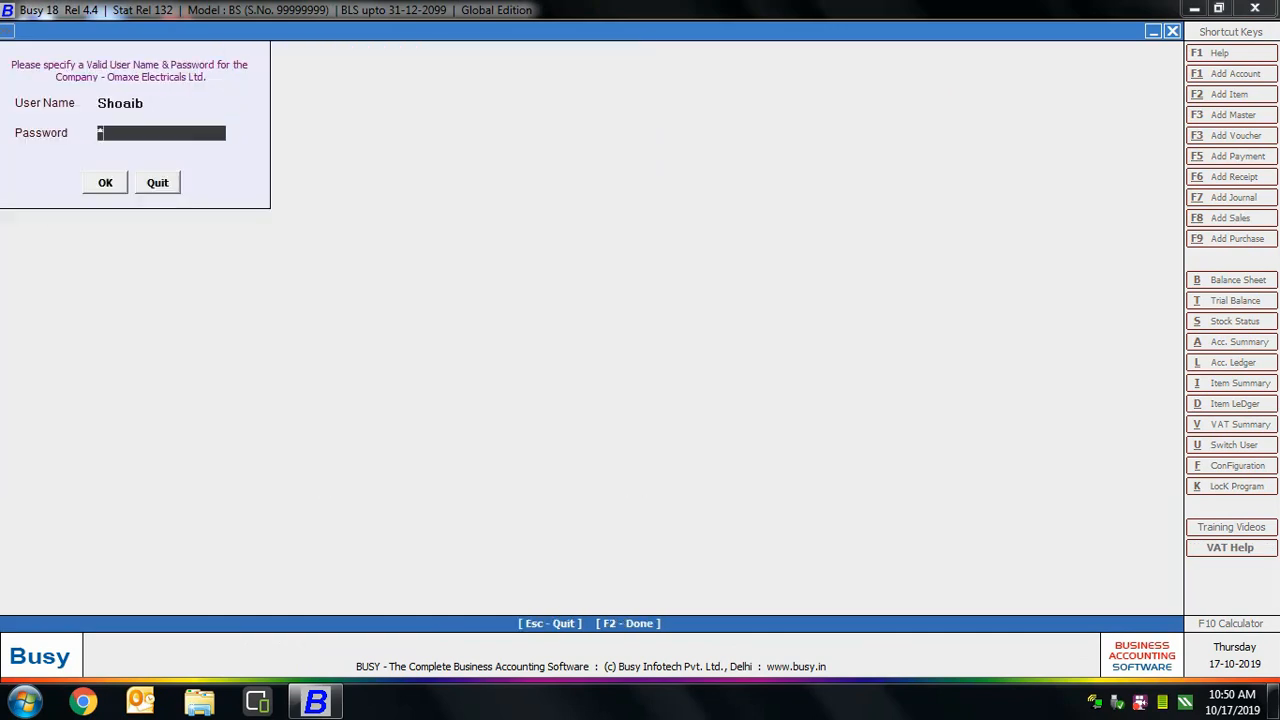
{"action": "key", "text": "Return"}
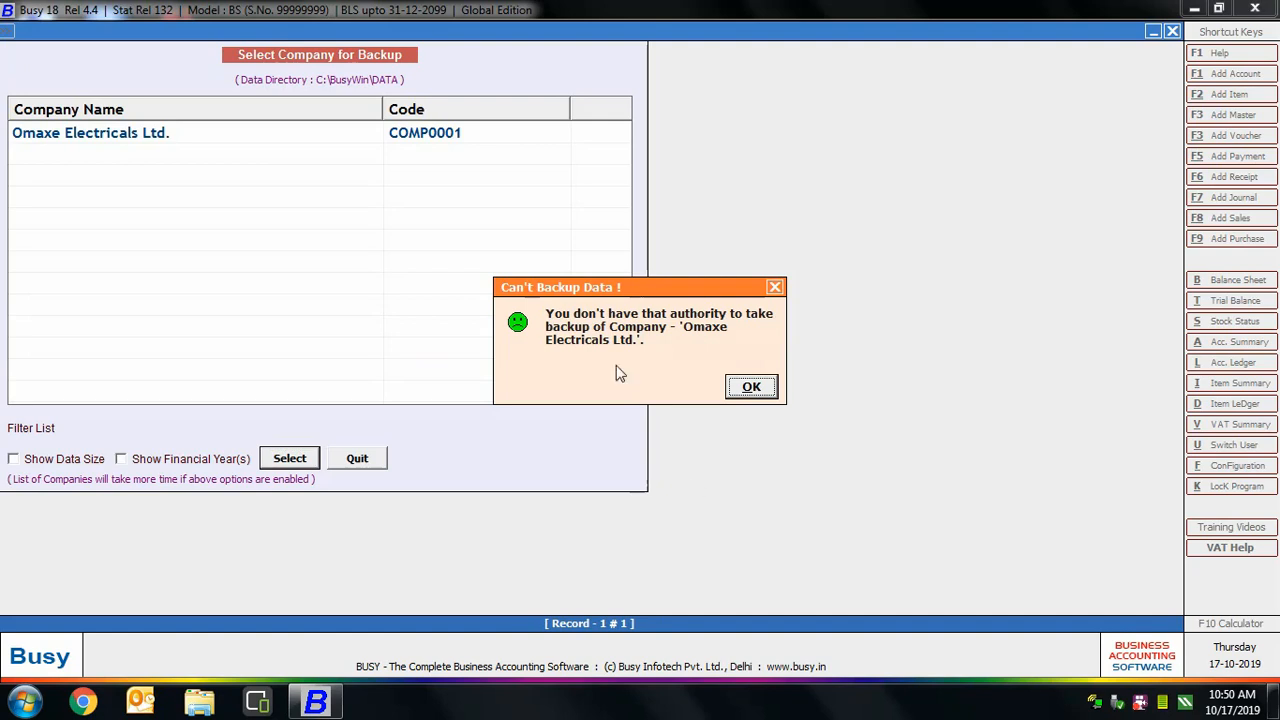
{"action": "left_click", "coordinate": [757, 387]}
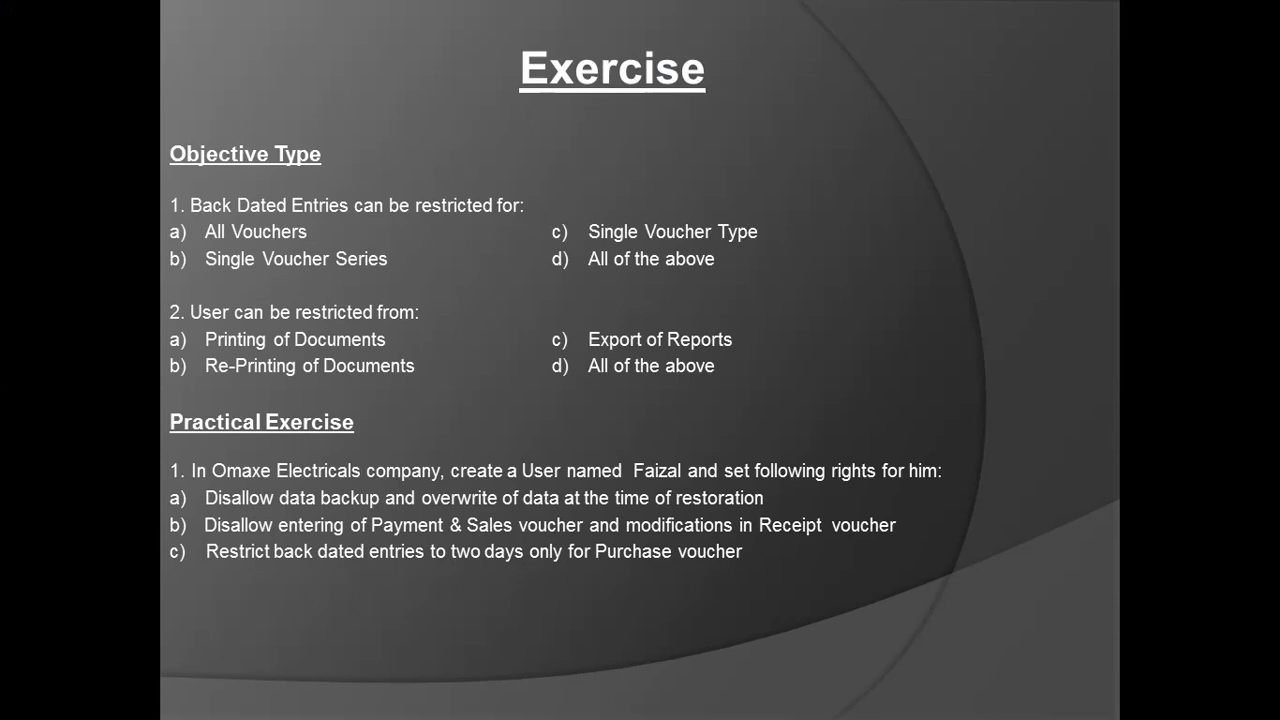
{"action": "key", "text": "Right"}
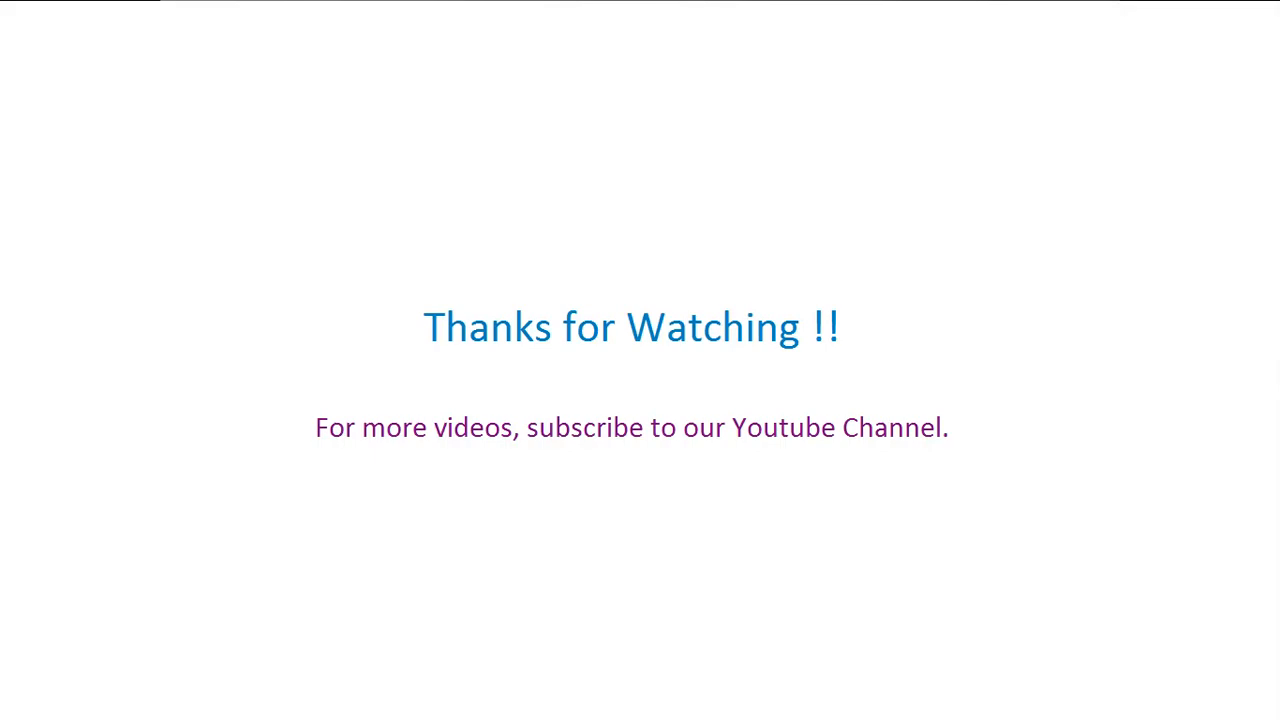